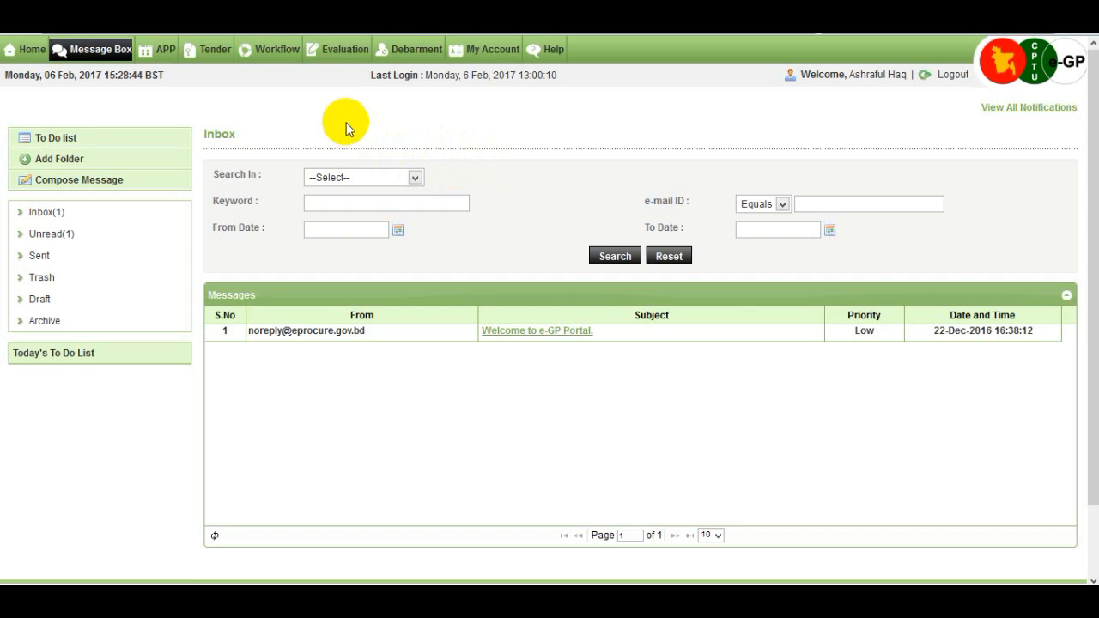
Filter the Evaluation Committee listing by ID 17992 and open that tender's evaluation dashboard.
{"action": "mouse_move", "coordinate": [355, 58]}
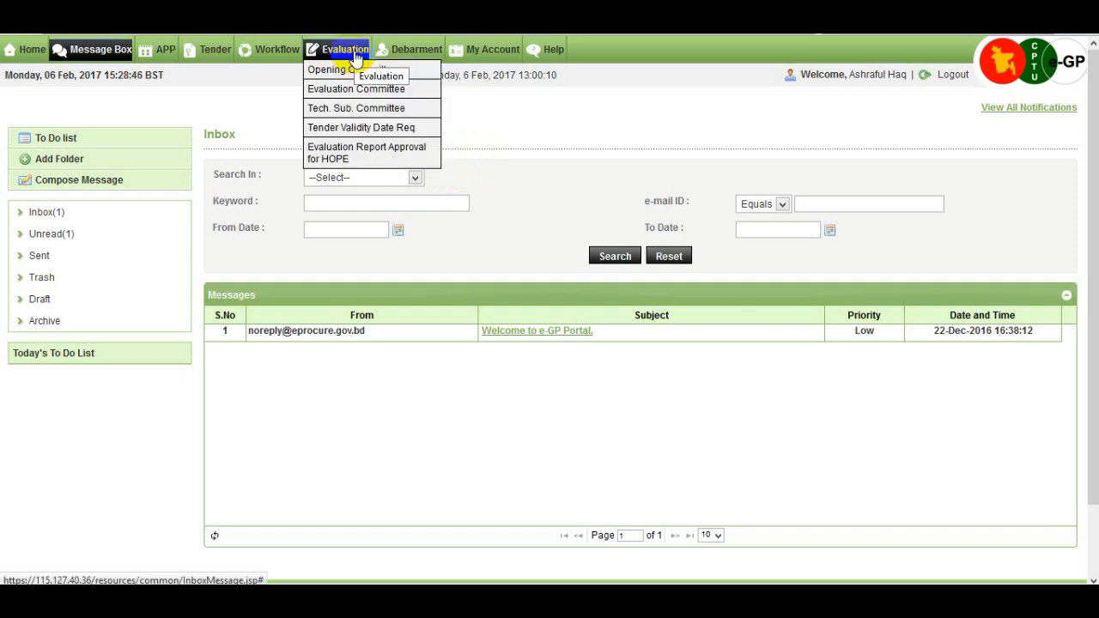
{"action": "left_click", "coordinate": [406, 95]}
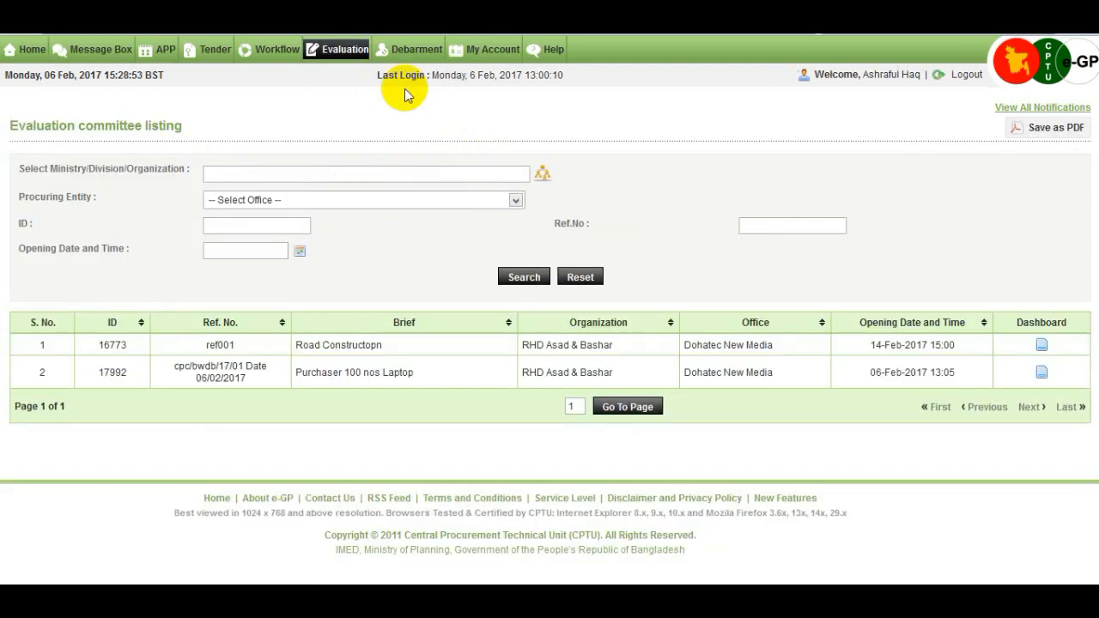
{"action": "left_click", "coordinate": [223, 226]}
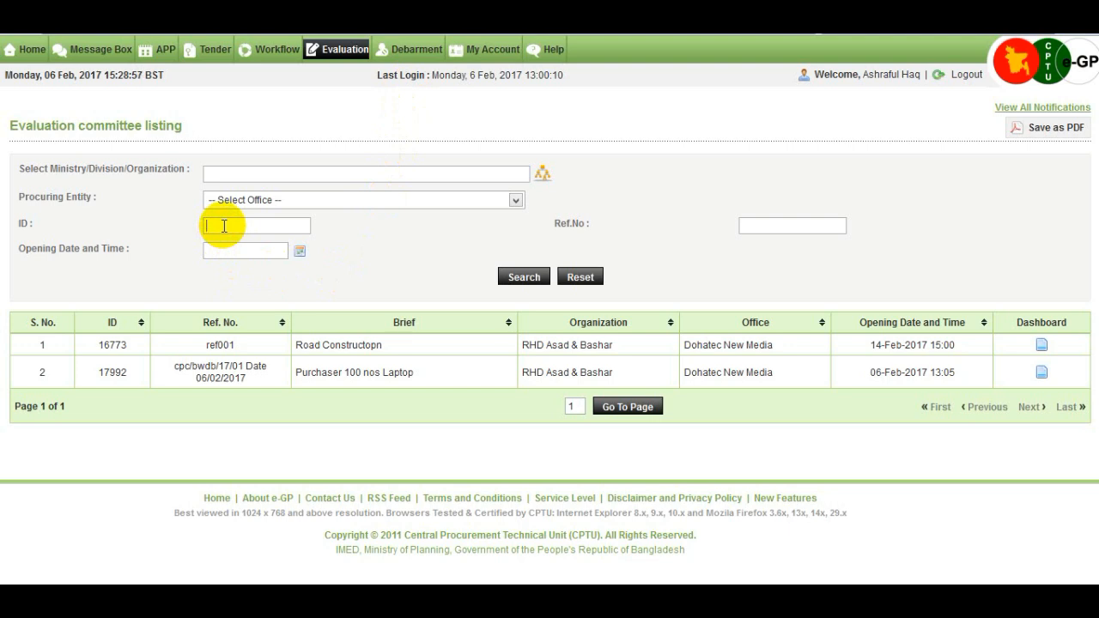
{"action": "type", "text": "17992"}
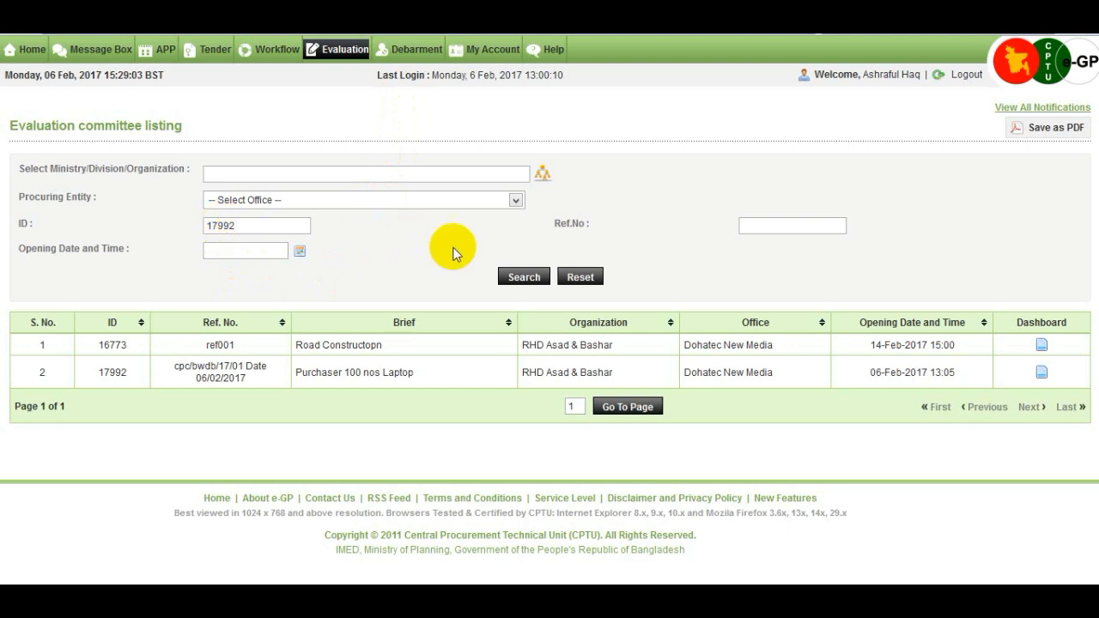
{"action": "left_click", "coordinate": [519, 276]}
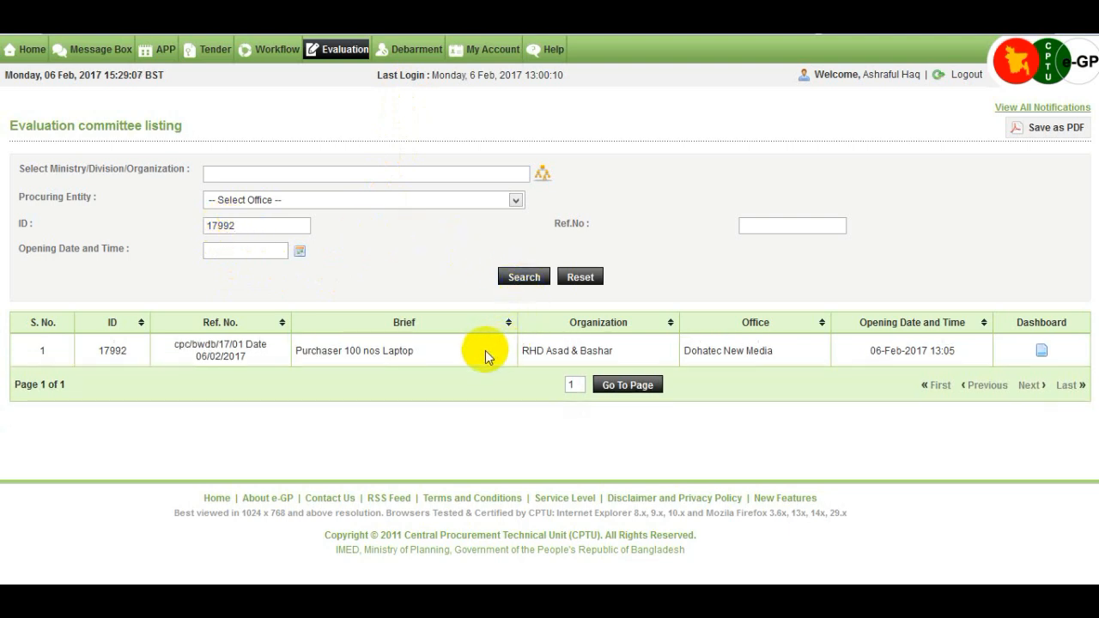
{"action": "left_click", "coordinate": [1040, 352]}
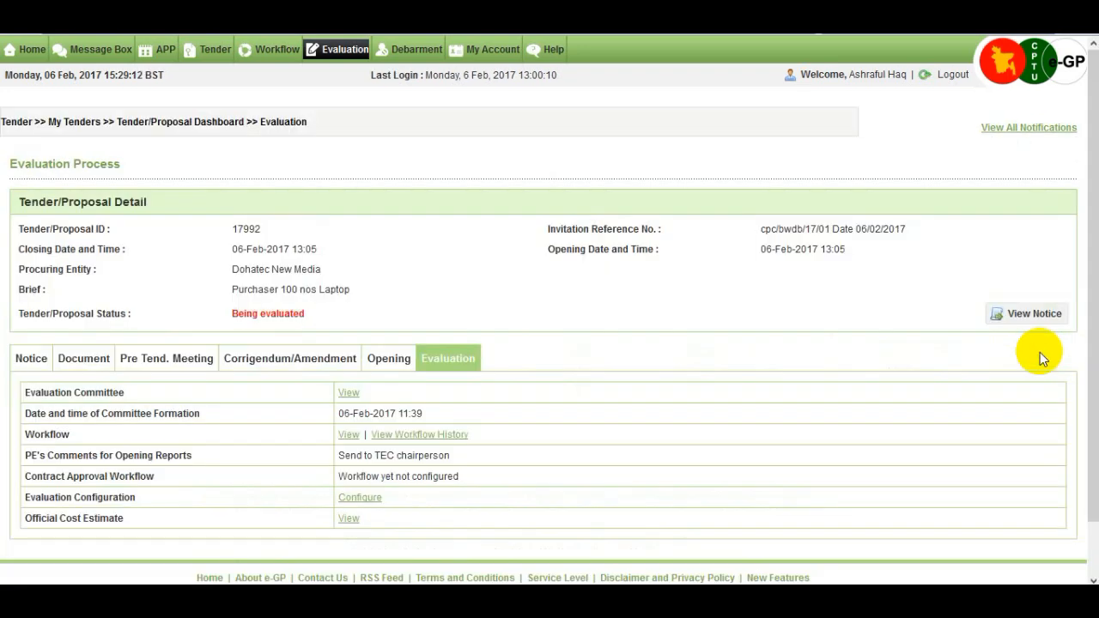
Configure Team evaluation with the single listed committee member selected, and submit the configuration.
{"action": "scroll", "coordinate": [694, 362], "scroll_direction": "down", "scroll_amount": 1}
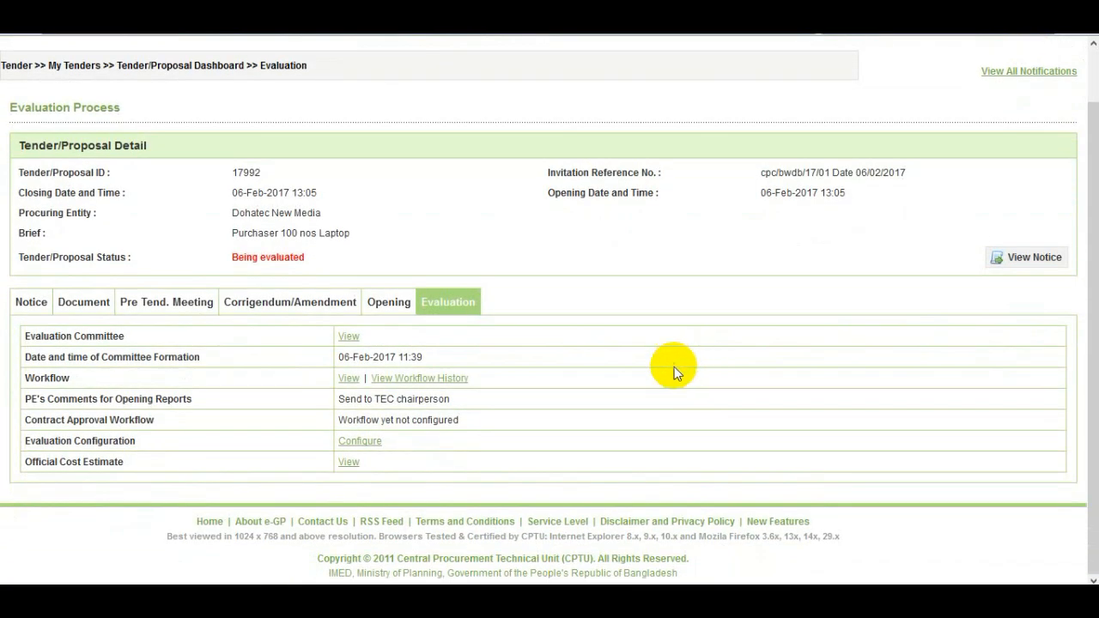
{"action": "left_click", "coordinate": [379, 445]}
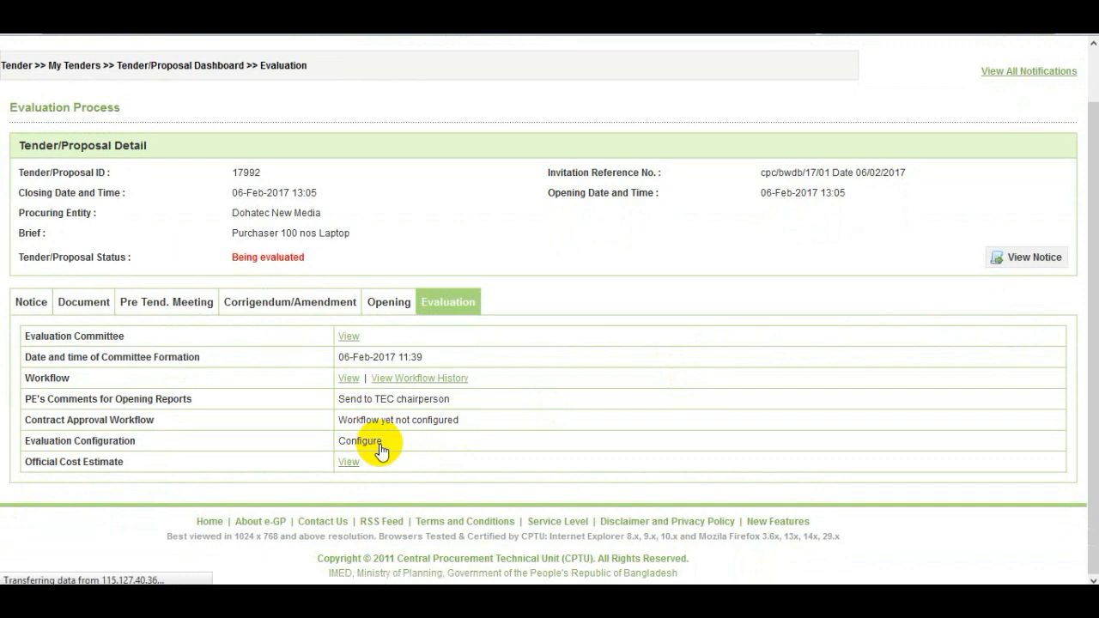
{"action": "scroll", "coordinate": [380, 446], "scroll_direction": "down", "scroll_amount": 3}
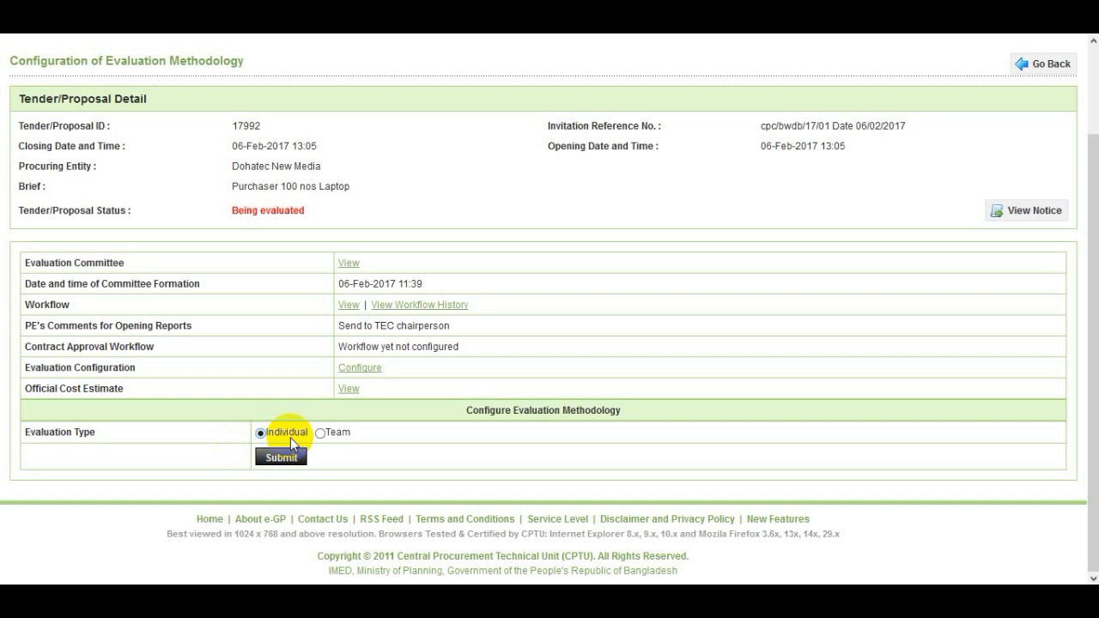
{"action": "left_click", "coordinate": [341, 436]}
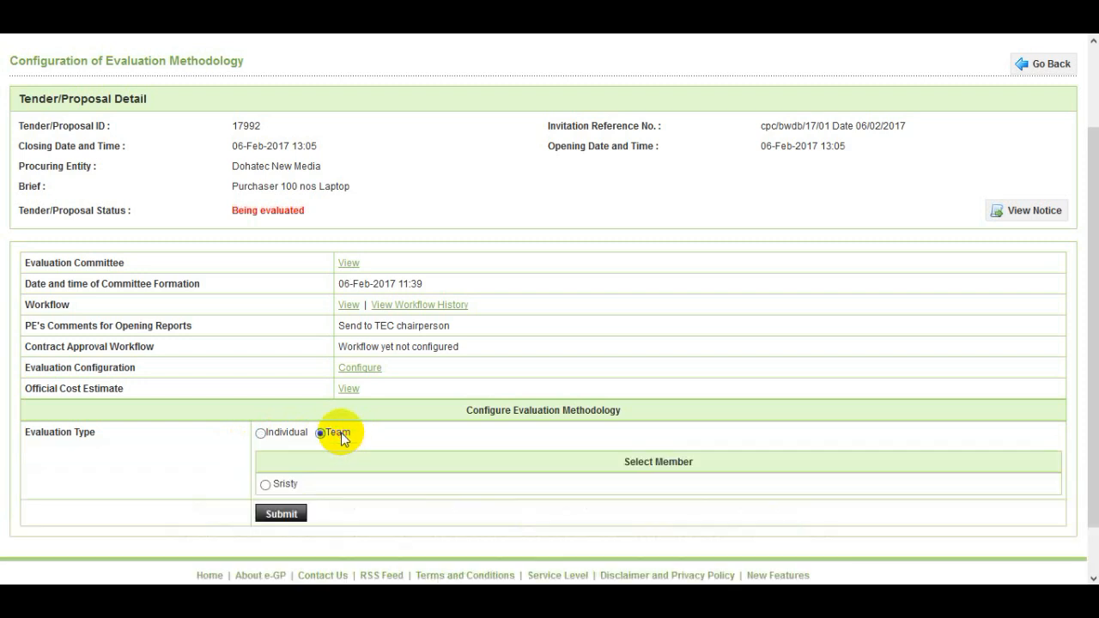
{"action": "scroll", "coordinate": [340, 436], "scroll_direction": "down", "scroll_amount": 1}
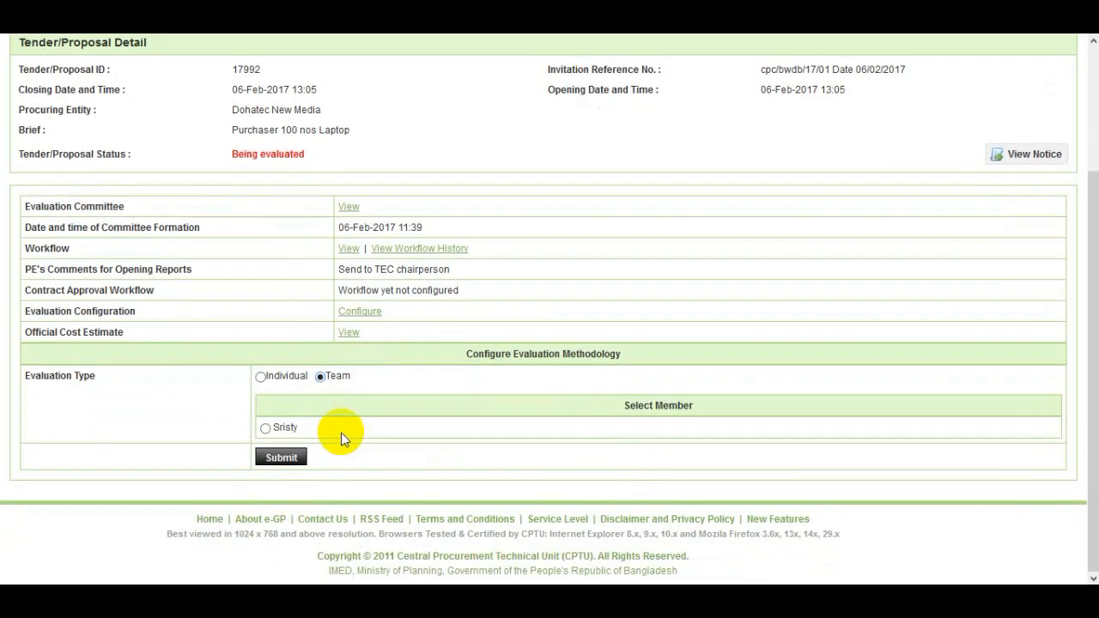
{"action": "left_click", "coordinate": [265, 428]}
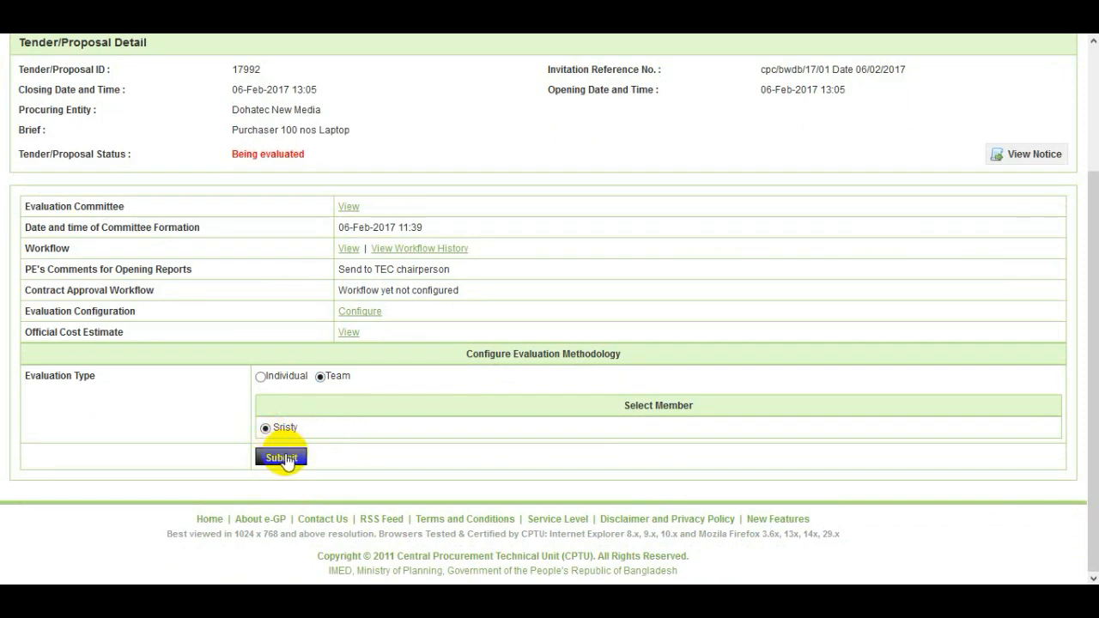
{"action": "left_click", "coordinate": [284, 458]}
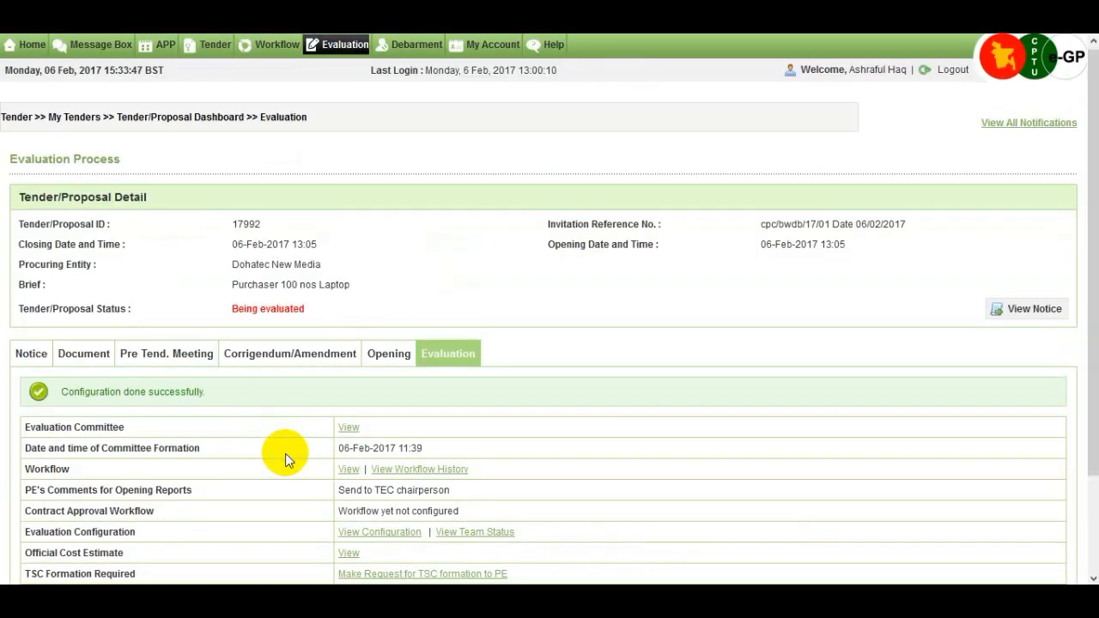
Scroll through the committee member's Message Box inbox of 8 tender messages.
{"action": "scroll", "coordinate": [285, 453], "scroll_direction": "down", "scroll_amount": 2}
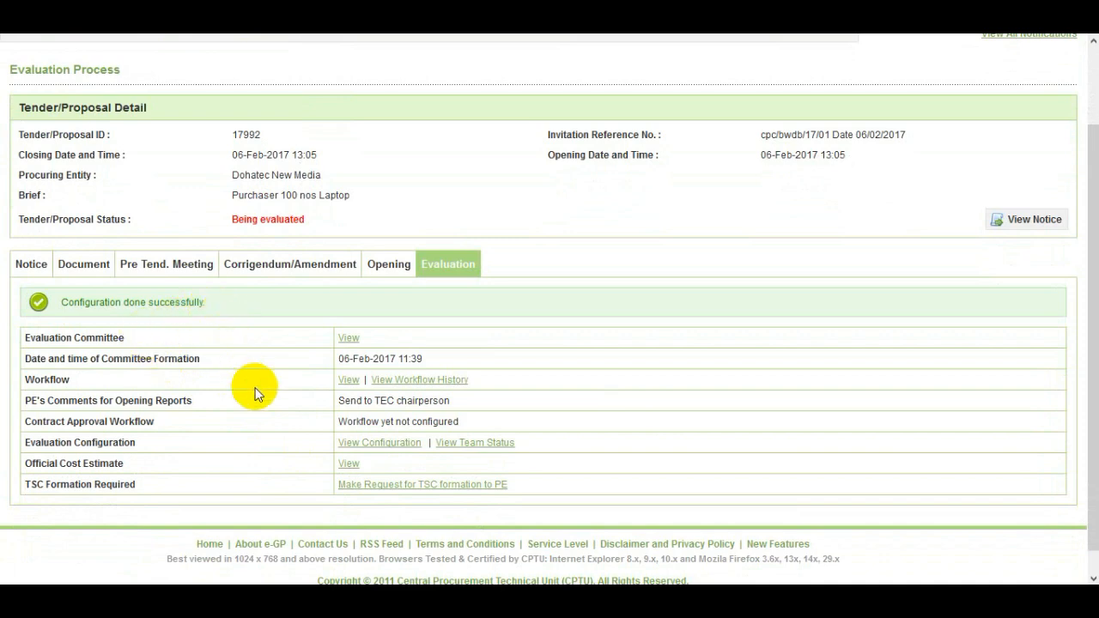
{"action": "scroll", "coordinate": [255, 393], "scroll_direction": "down", "scroll_amount": 1}
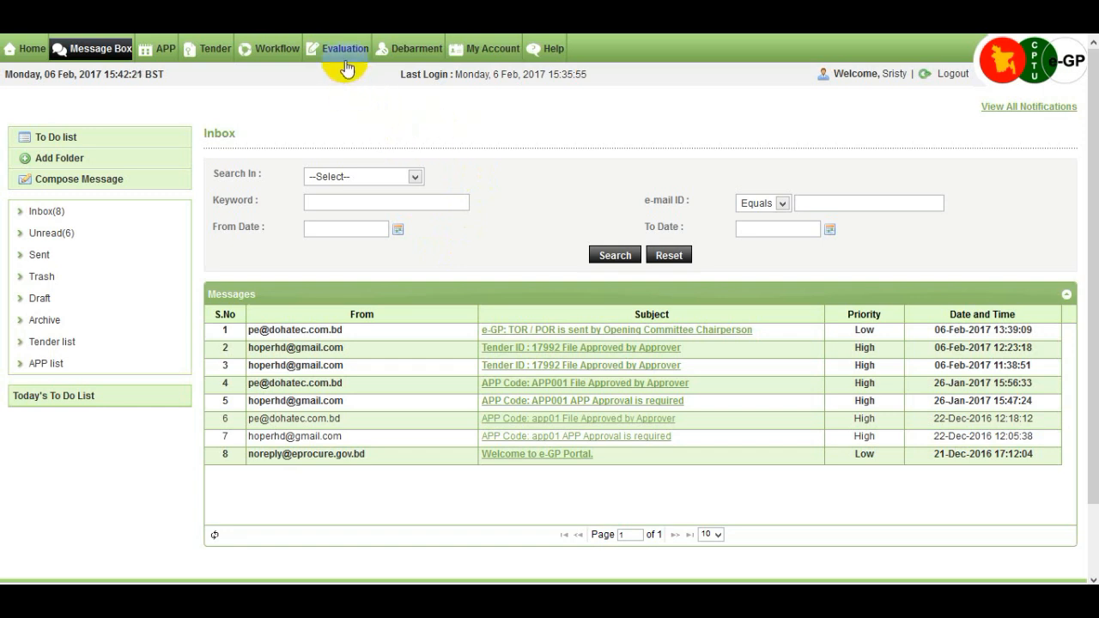
Search the Evaluation Committee listing for ID 17992 and open its Dashboard.
{"action": "mouse_move", "coordinate": [350, 53]}
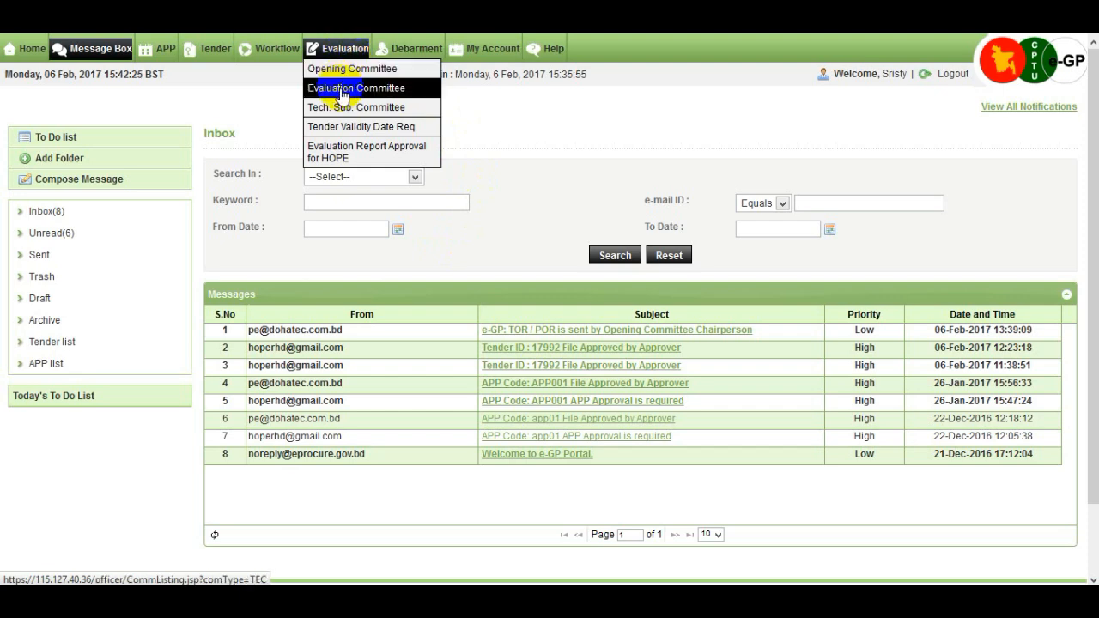
{"action": "left_click", "coordinate": [340, 93]}
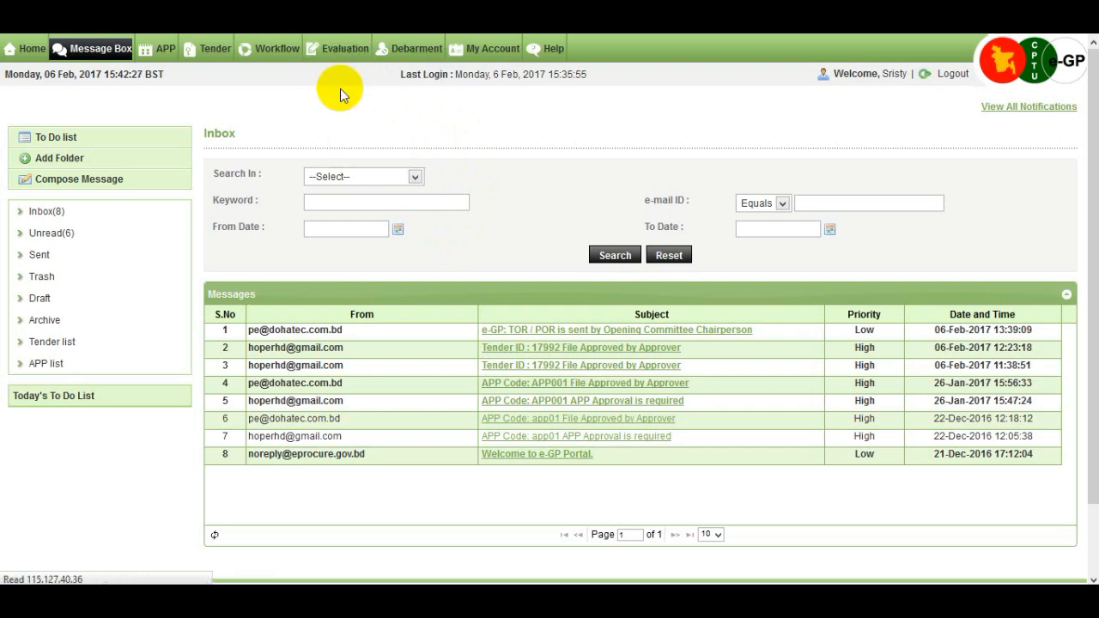
{"action": "left_click", "coordinate": [233, 225]}
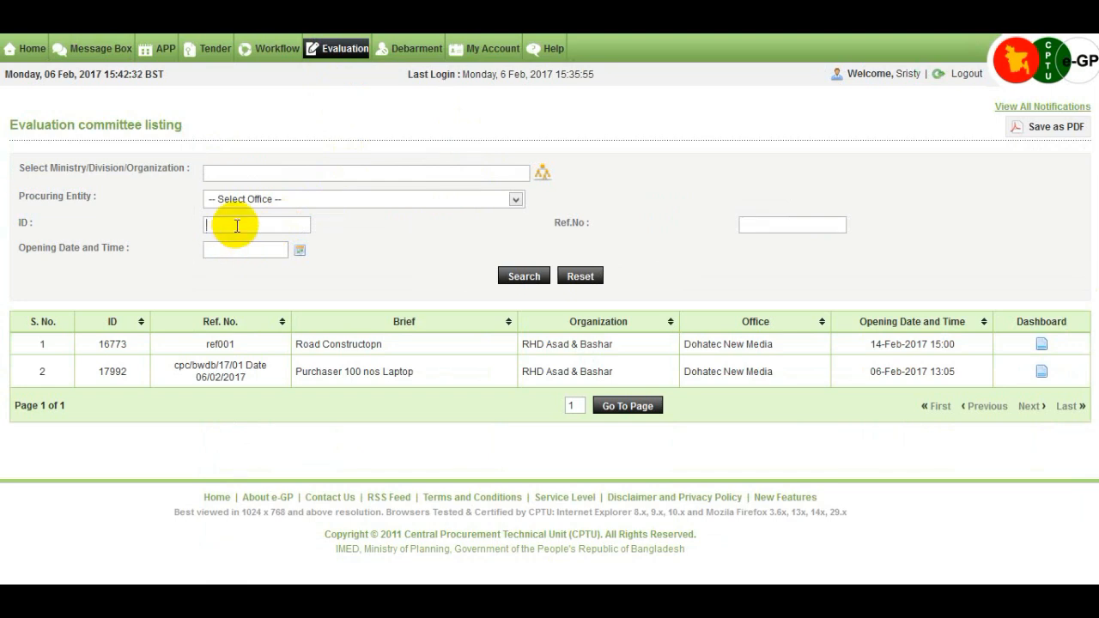
{"action": "type", "text": "17992"}
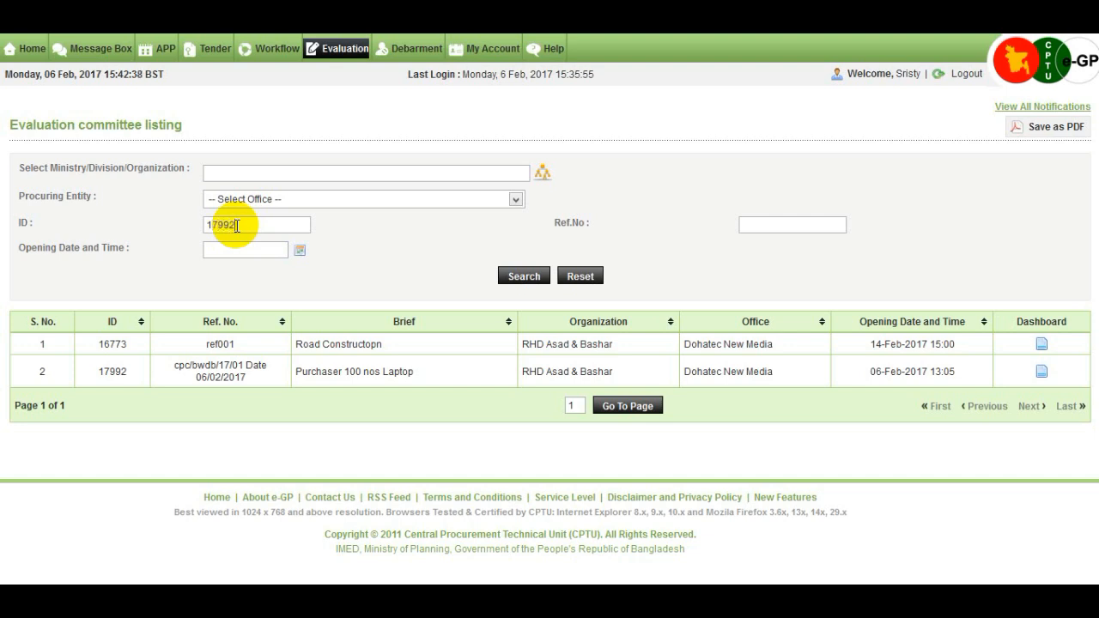
{"action": "left_click", "coordinate": [508, 280]}
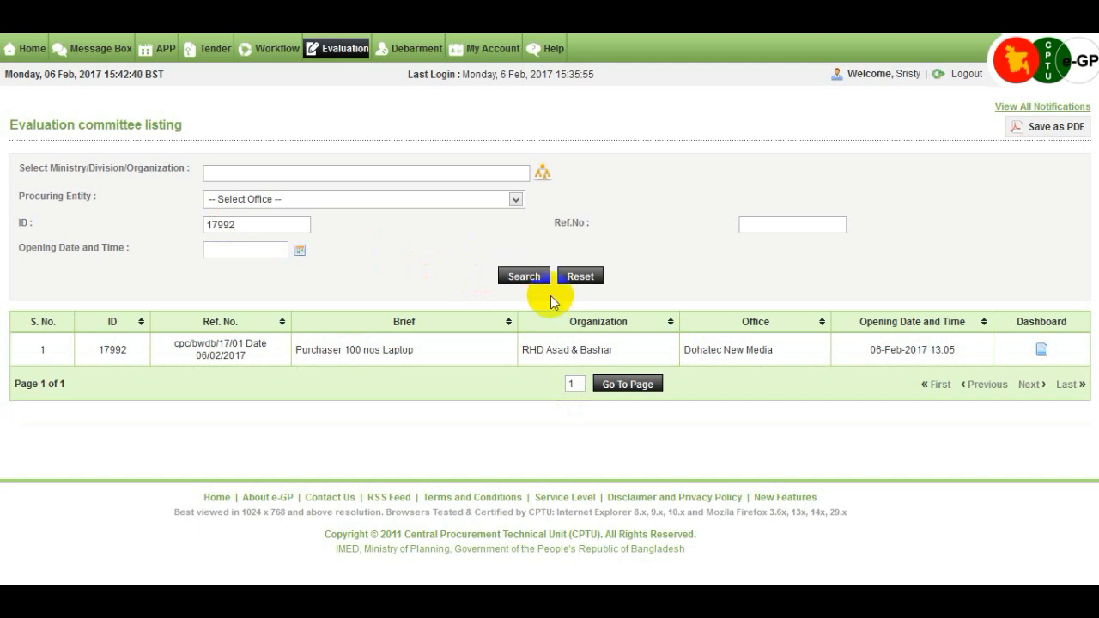
{"action": "left_click", "coordinate": [1042, 354]}
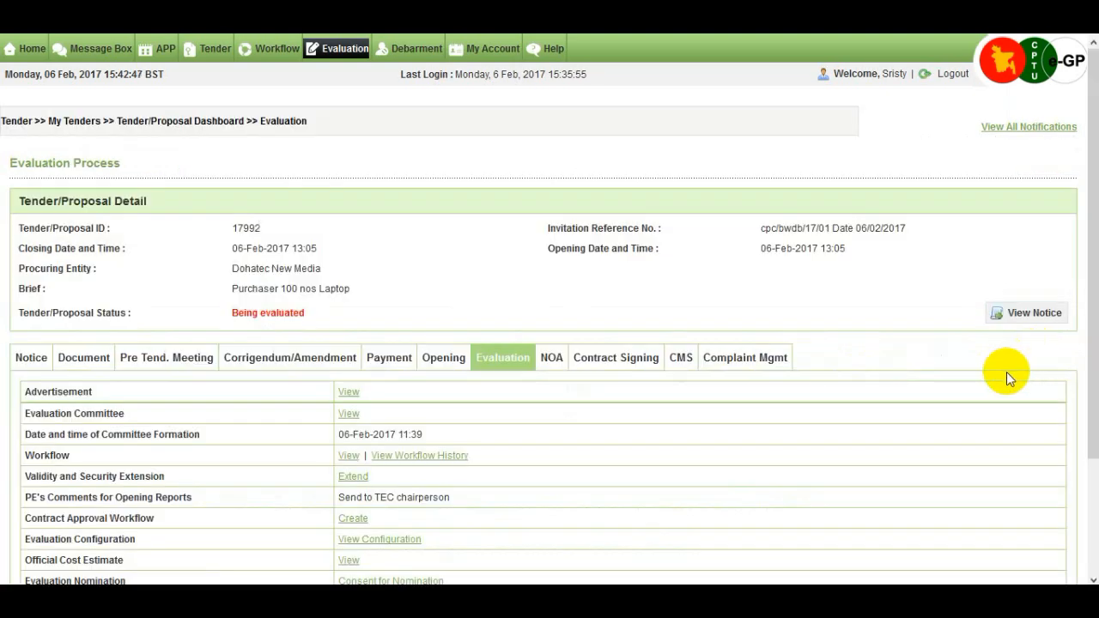
Give consent to the nomination with I Agree and confirm it in the dialog.
{"action": "scroll", "coordinate": [1006, 372], "scroll_direction": "down", "scroll_amount": 2}
{"action": "scroll", "coordinate": [1007, 371], "scroll_direction": "up", "scroll_amount": 2}
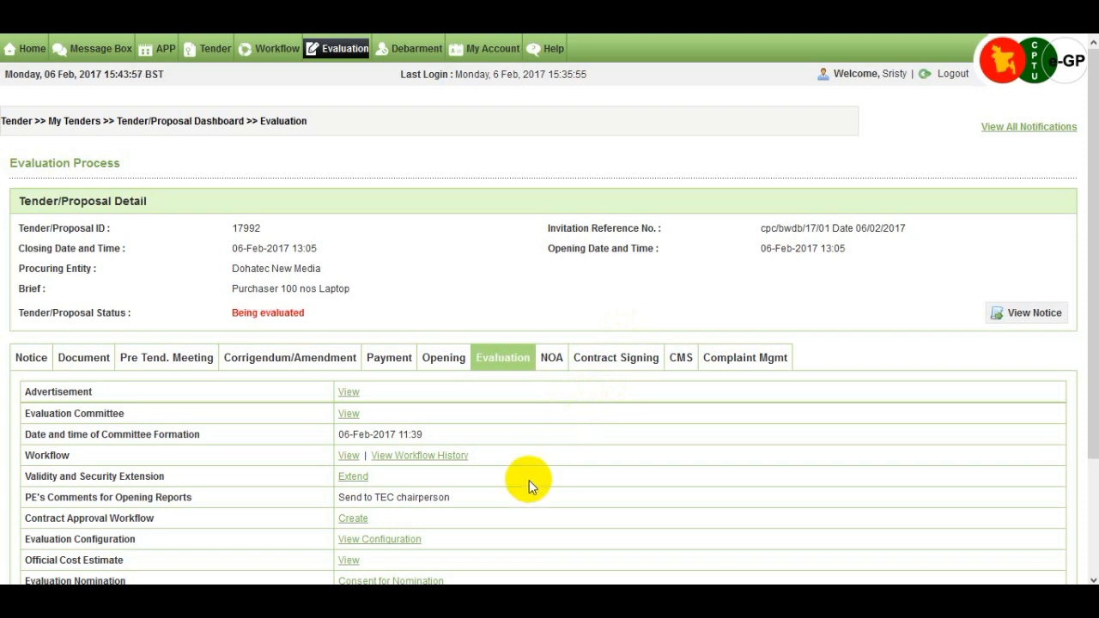
{"action": "scroll", "coordinate": [529, 486], "scroll_direction": "down", "scroll_amount": 3}
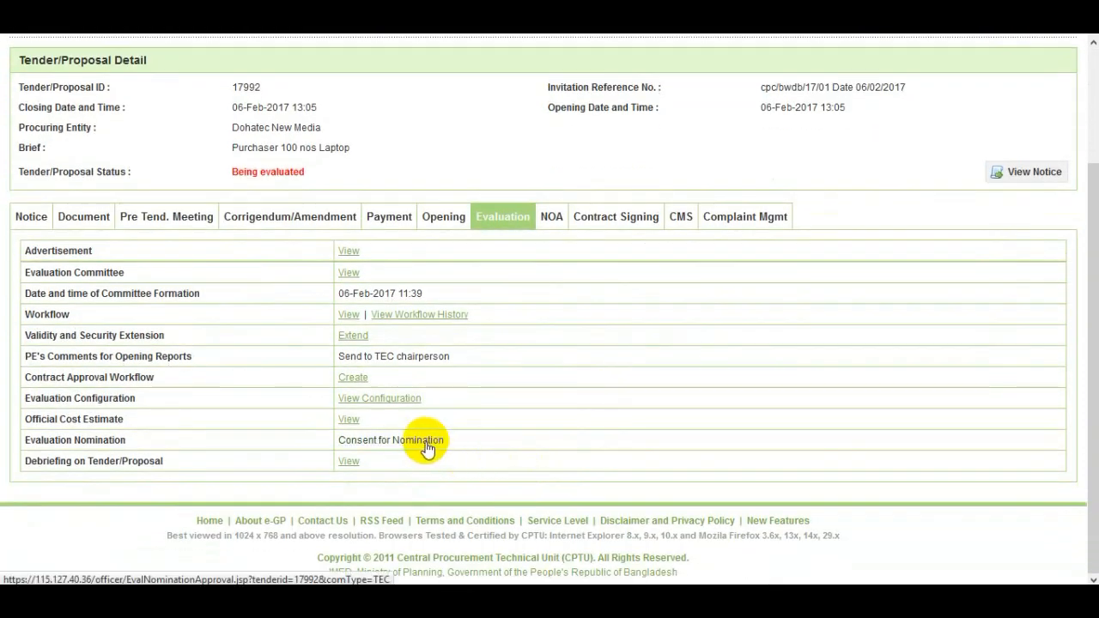
{"action": "left_click", "coordinate": [425, 442]}
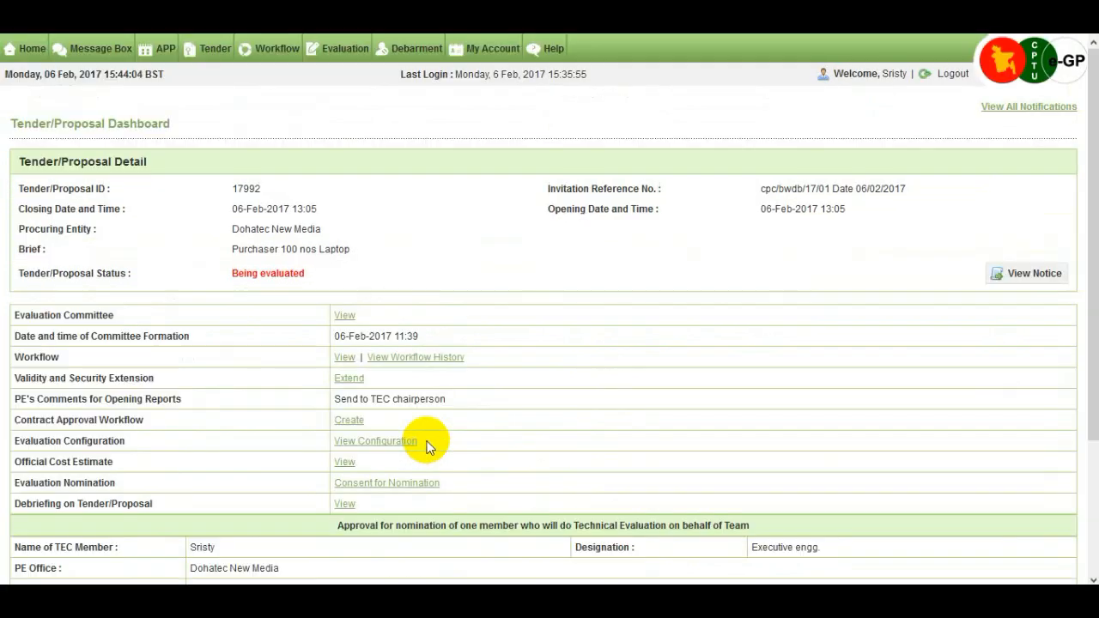
{"action": "scroll", "coordinate": [427, 443], "scroll_direction": "down", "scroll_amount": 4}
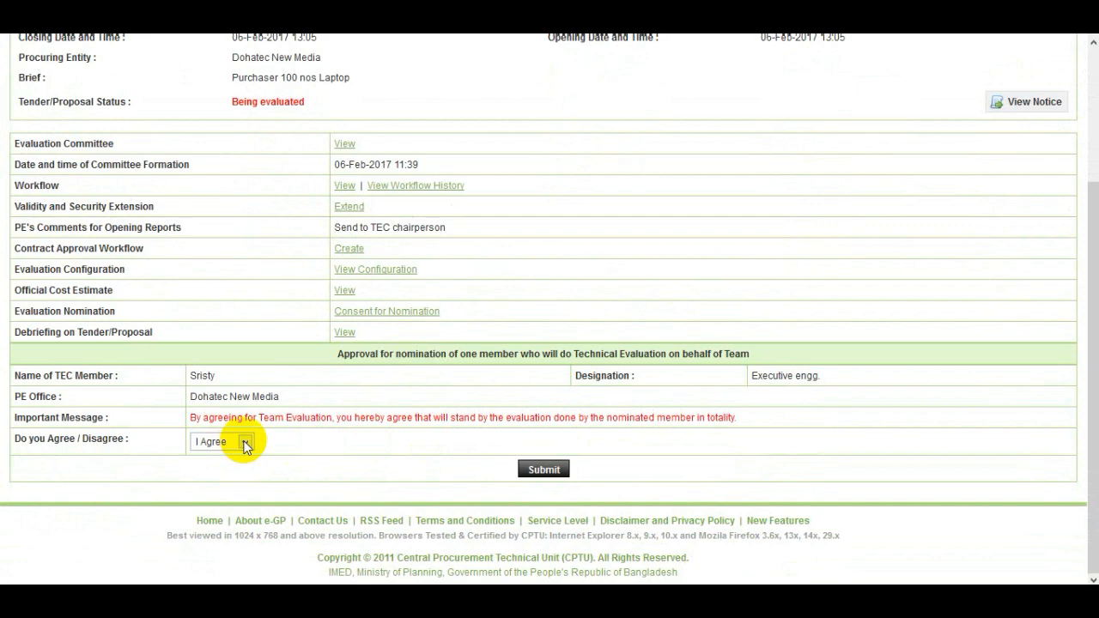
{"action": "left_click", "coordinate": [532, 472]}
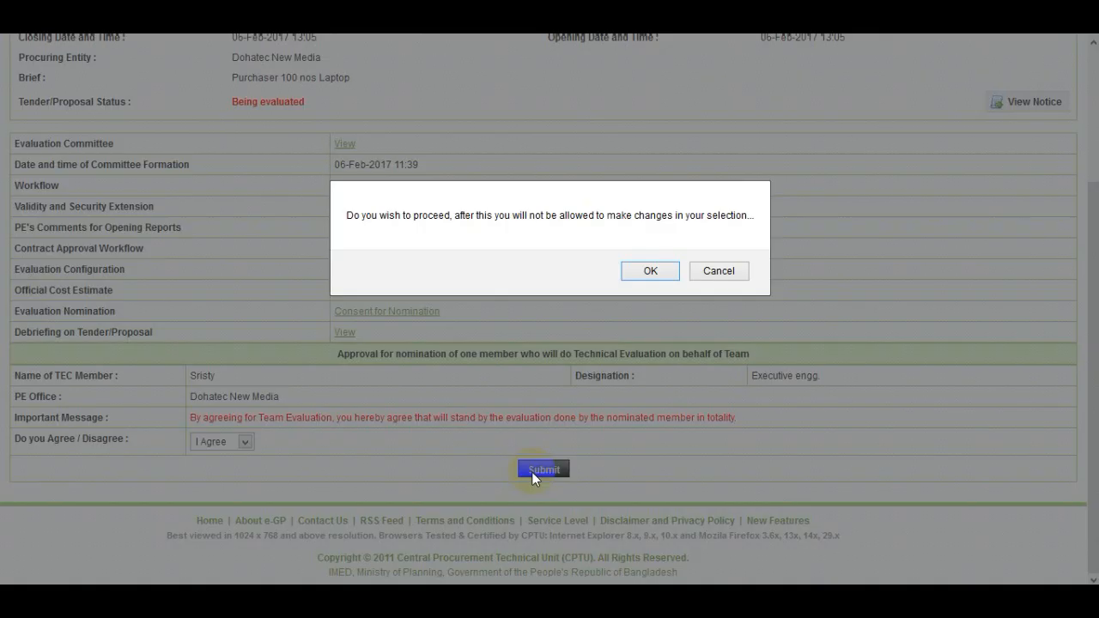
{"action": "left_click", "coordinate": [644, 271]}
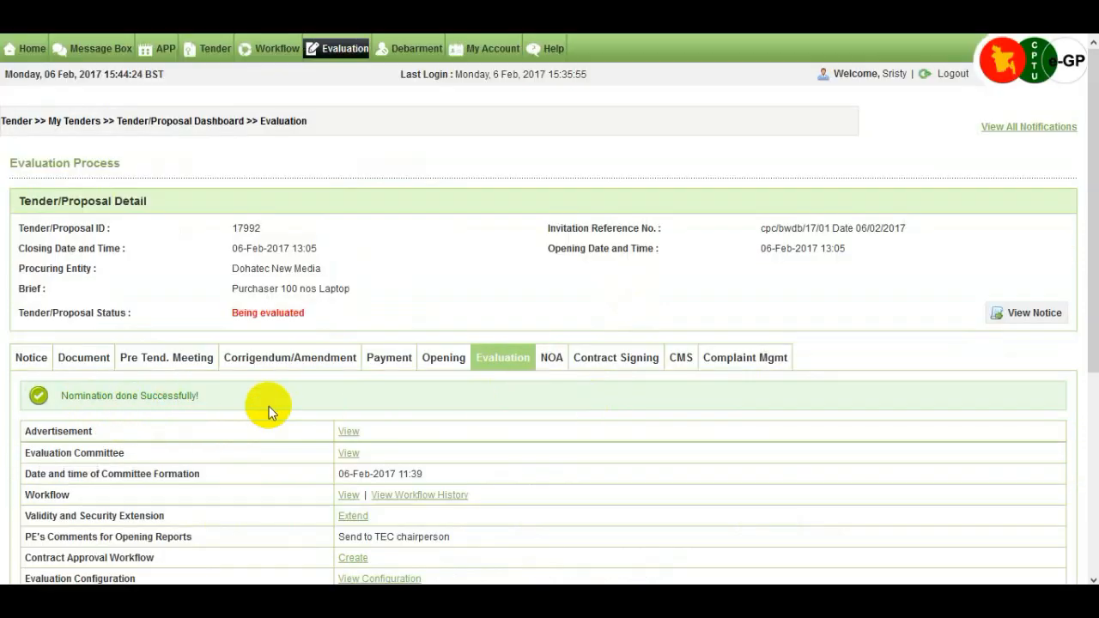
Open the Committee Member's Declaration page and scroll down to its Password and Comments fields.
{"action": "scroll", "coordinate": [268, 406], "scroll_direction": "down", "scroll_amount": 3}
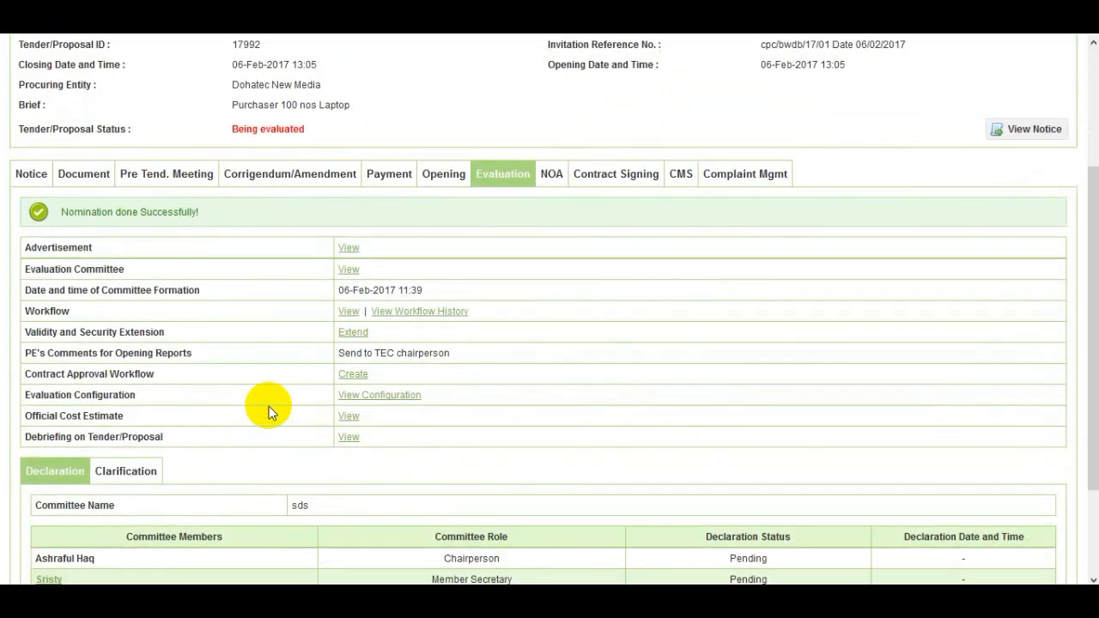
{"action": "scroll", "coordinate": [258, 412], "scroll_direction": "down", "scroll_amount": 1}
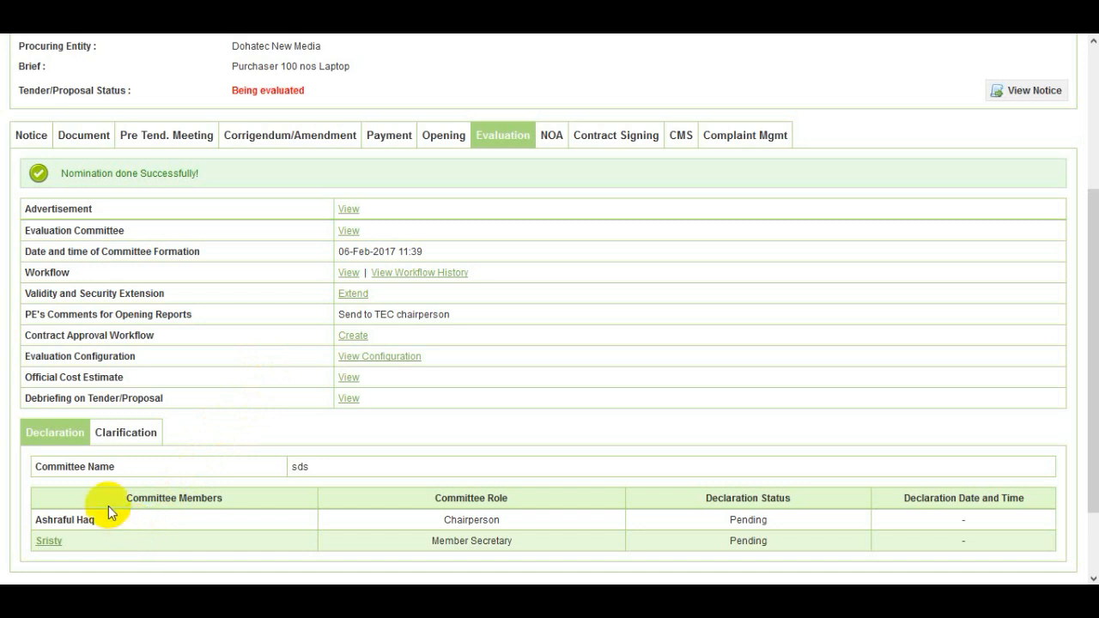
{"action": "double_click", "coordinate": [57, 545]}
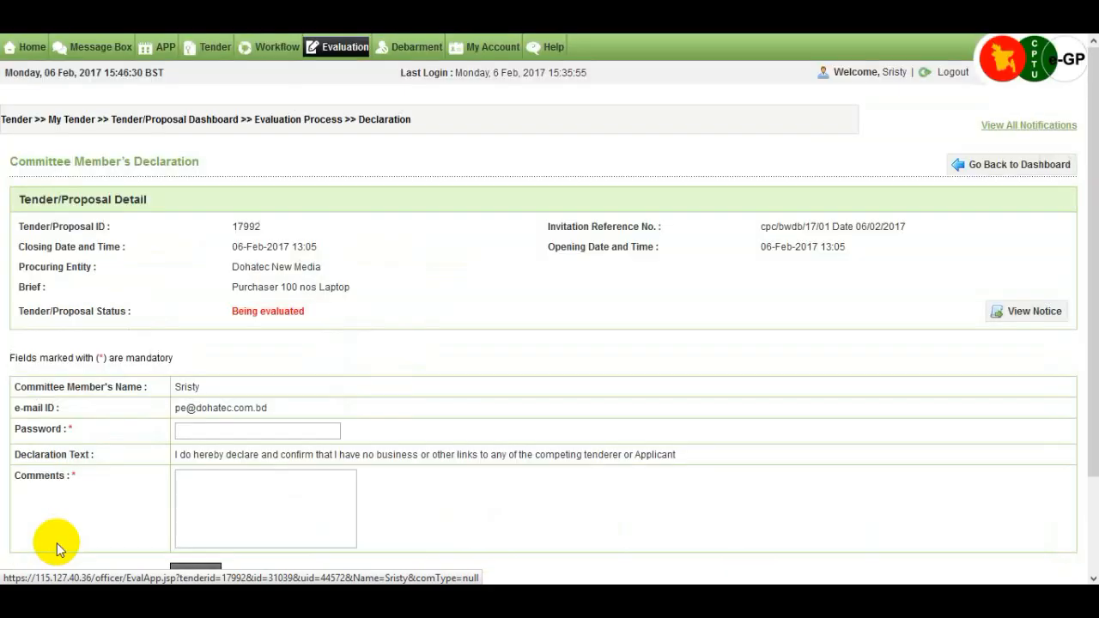
{"action": "scroll", "coordinate": [122, 502], "scroll_direction": "down", "scroll_amount": 1}
Submit the declaration with the account password and the comment 'I agree'.
{"action": "left_click", "coordinate": [233, 339]}
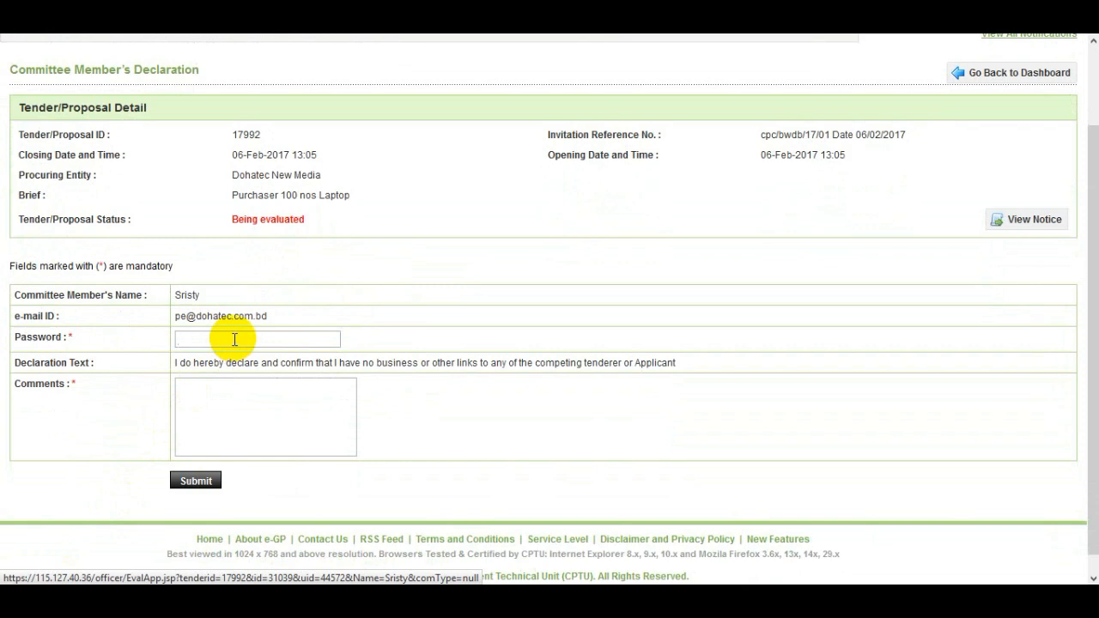
{"action": "type", "text": "123"}
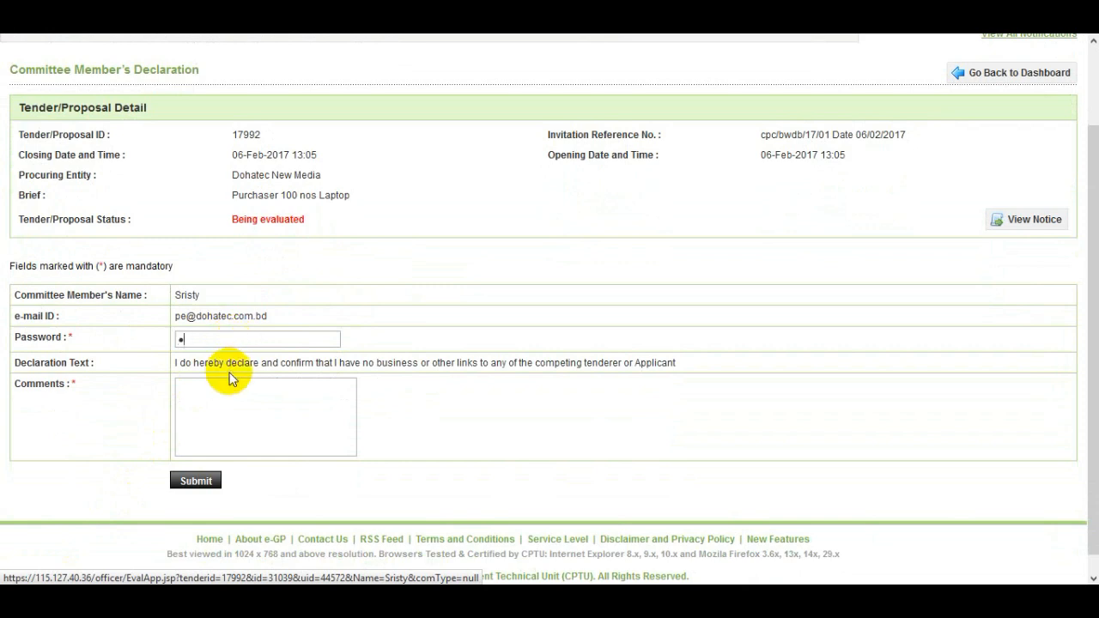
{"action": "type", "text": "45678"}
{"action": "left_click", "coordinate": [233, 400]}
{"action": "type", "text": "I a"}
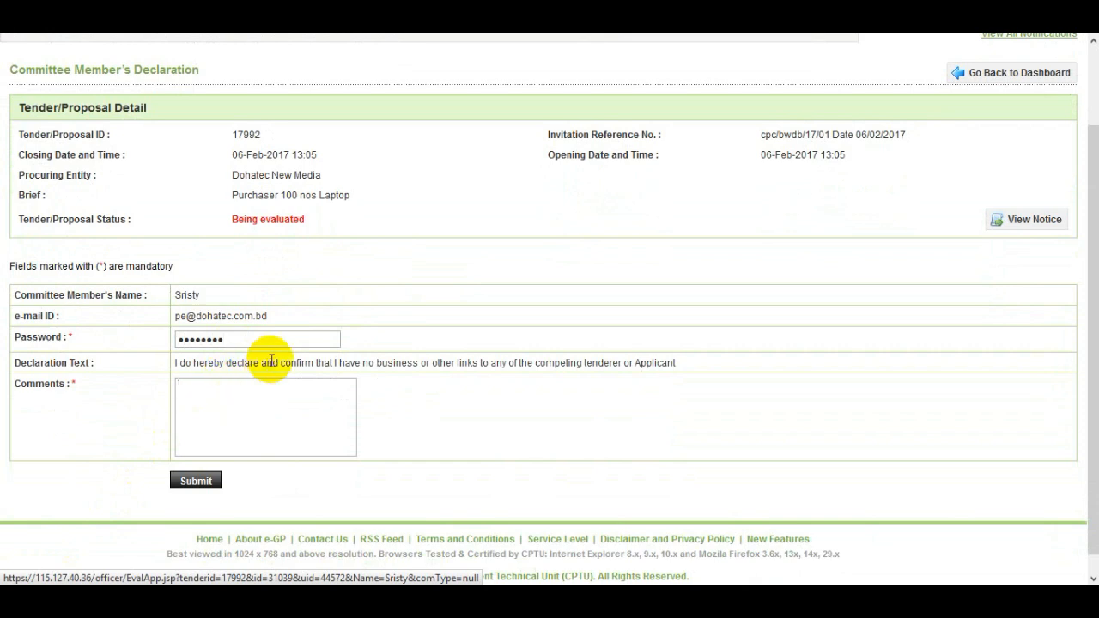
{"action": "type", "text": "gree"}
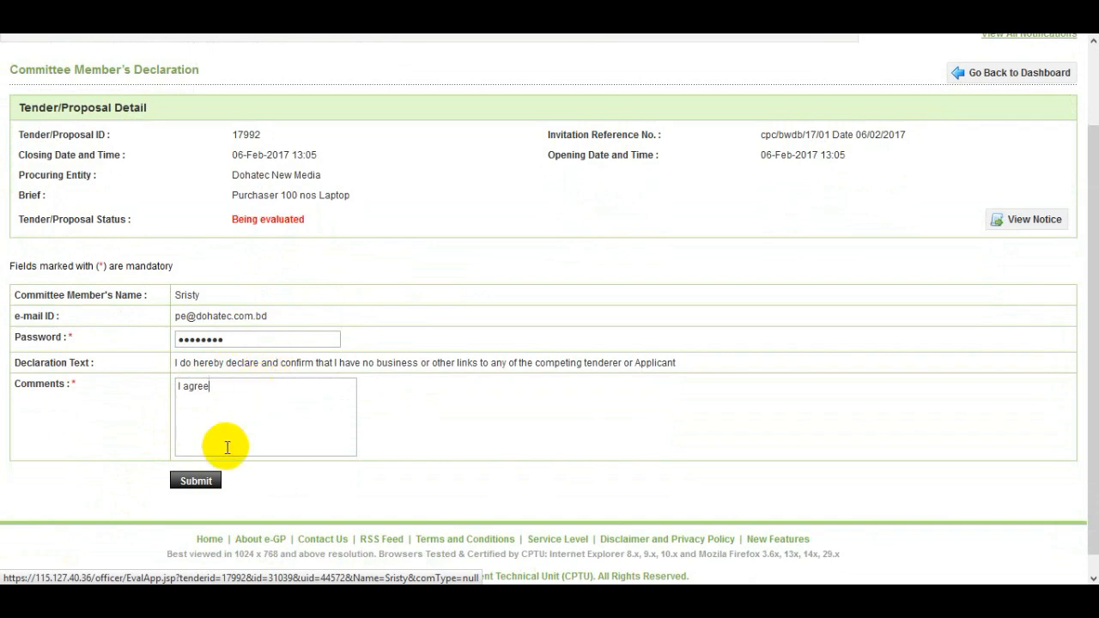
{"action": "left_click", "coordinate": [196, 481]}
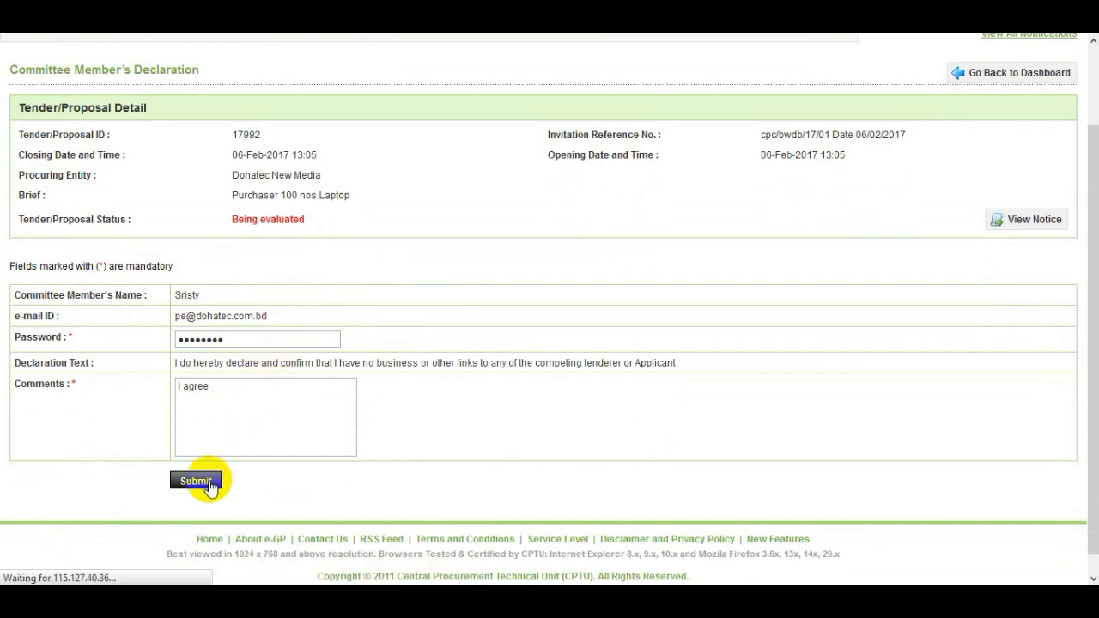
{"action": "scroll", "coordinate": [242, 455], "scroll_direction": "down", "scroll_amount": 3}
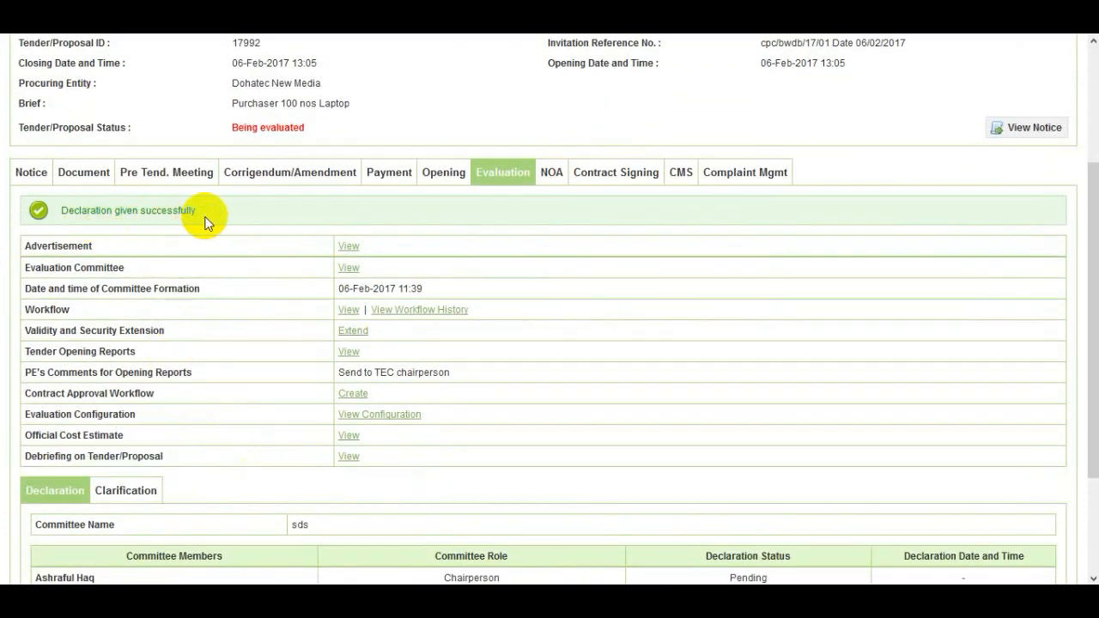
Scroll to the Declaration table to check each member's declaration status.
{"action": "scroll", "coordinate": [216, 352], "scroll_direction": "down", "scroll_amount": 2}
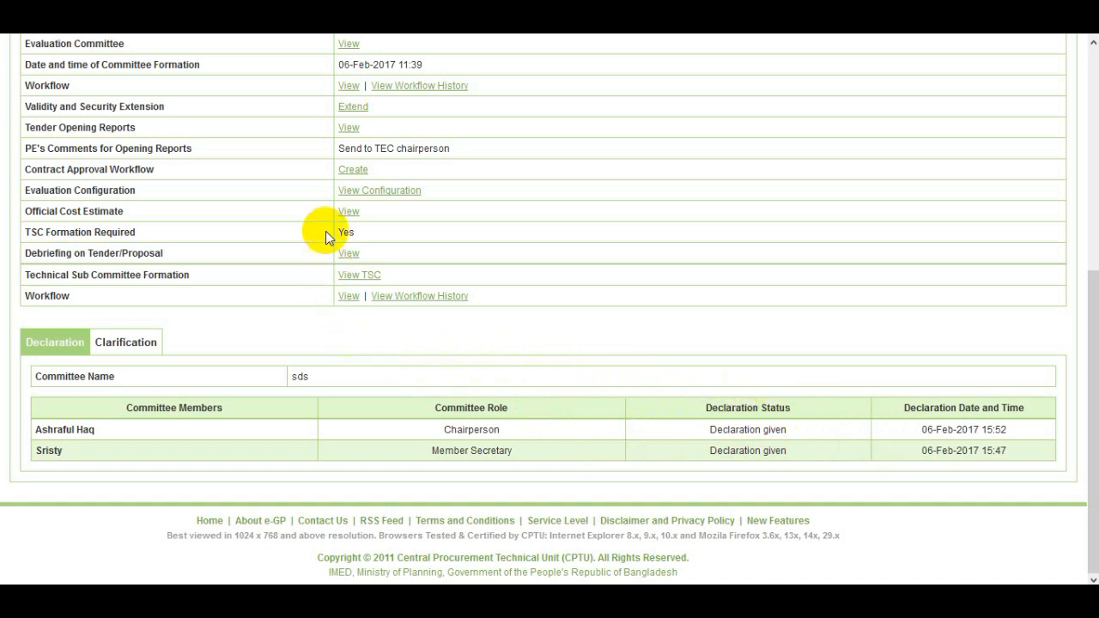
View the Tender Opening Reports and scroll through the listed package and lot forms.
{"action": "left_click", "coordinate": [350, 129]}
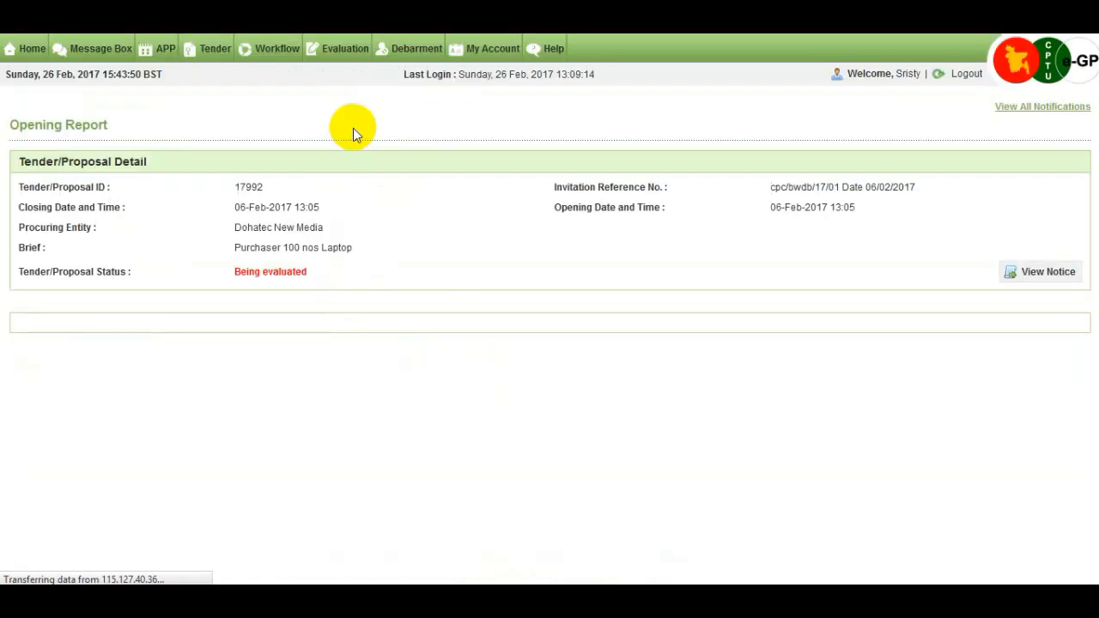
{"action": "scroll", "coordinate": [343, 246], "scroll_direction": "down", "scroll_amount": 3}
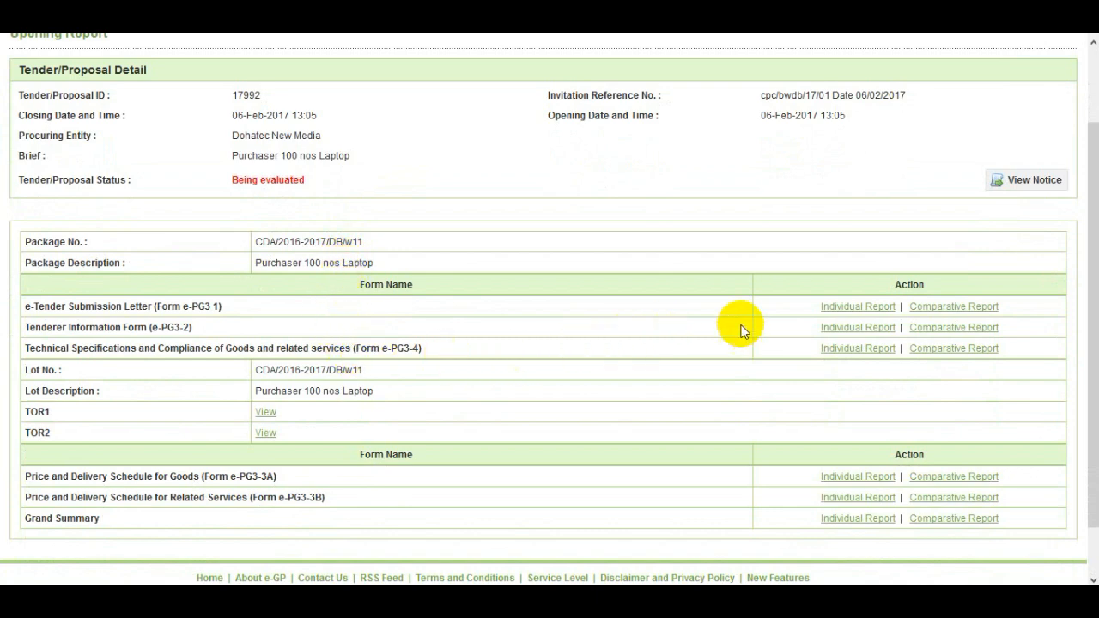
Open the e-Tender Submission Letter individual report and scroll through both tenderers' letters and back up.
{"action": "left_click", "coordinate": [834, 310]}
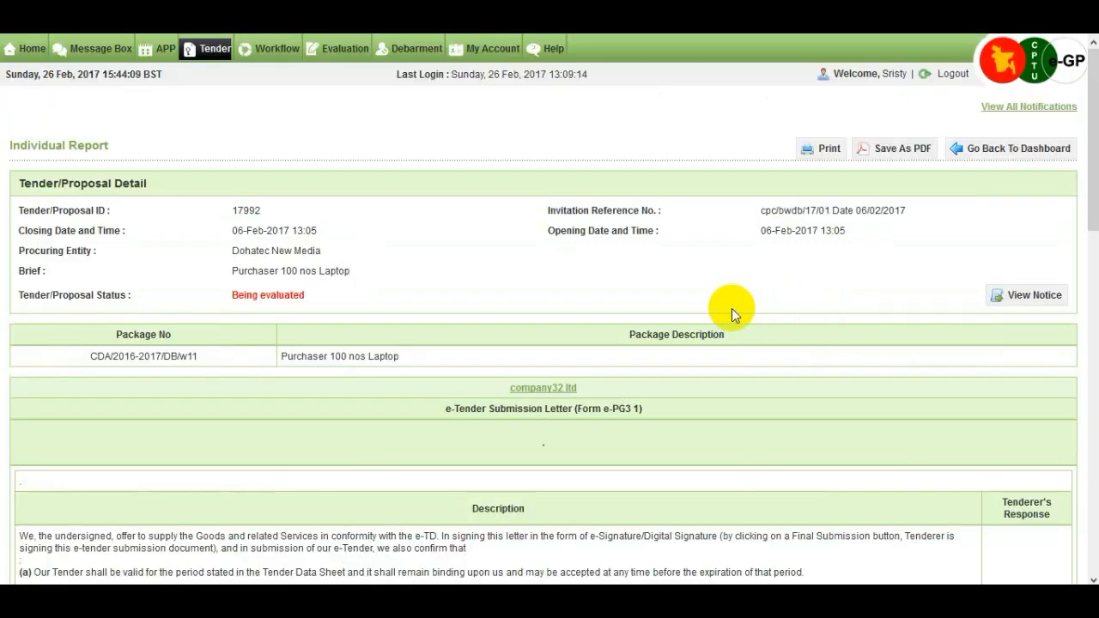
{"action": "scroll", "coordinate": [731, 310], "scroll_direction": "down", "scroll_amount": 1}
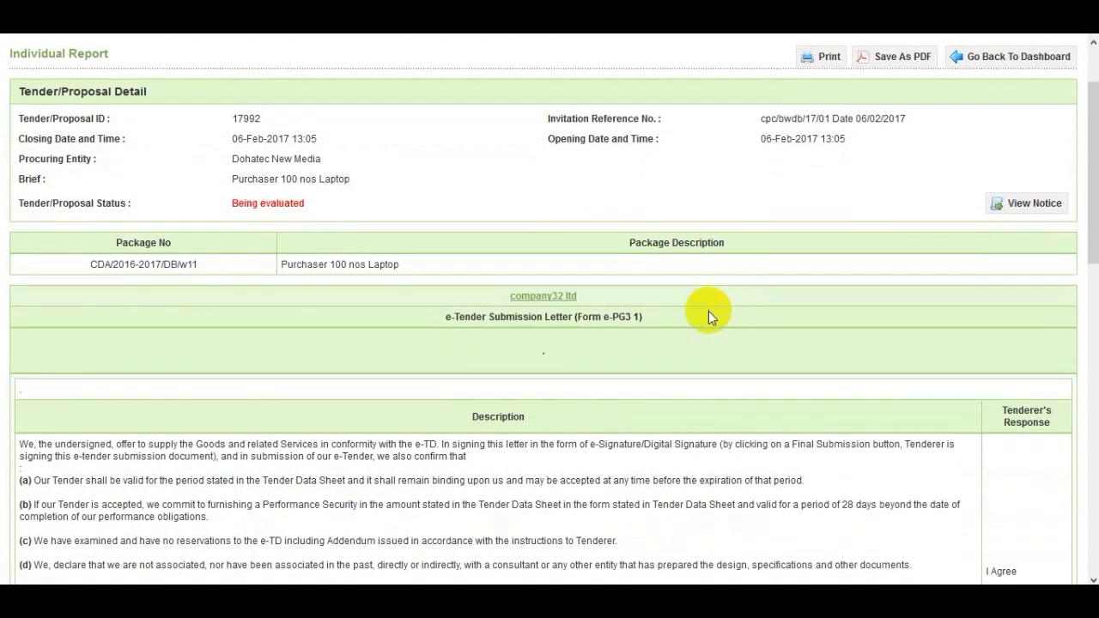
{"action": "scroll", "coordinate": [594, 305], "scroll_direction": "down", "scroll_amount": 5}
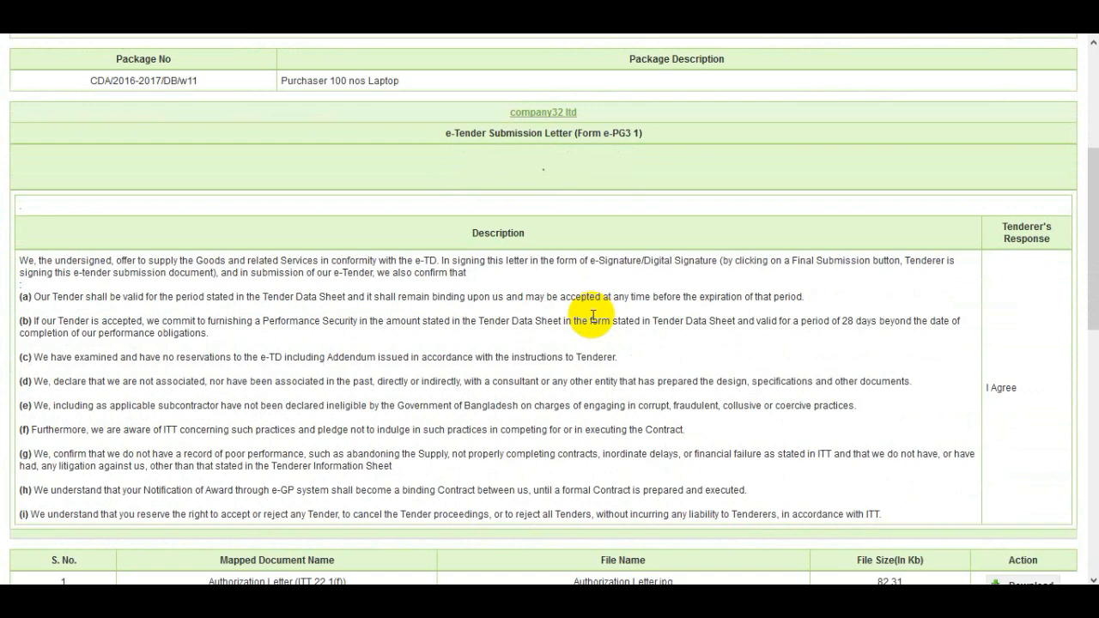
{"action": "scroll", "coordinate": [592, 318], "scroll_direction": "down", "scroll_amount": 1}
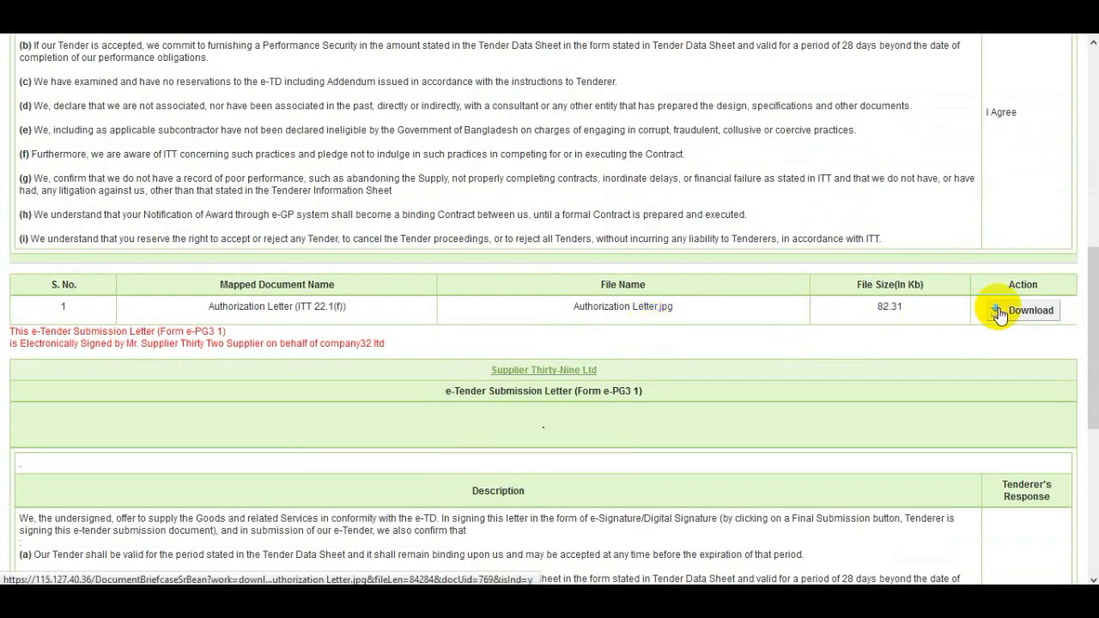
{"action": "scroll", "coordinate": [829, 364], "scroll_direction": "down", "scroll_amount": 1}
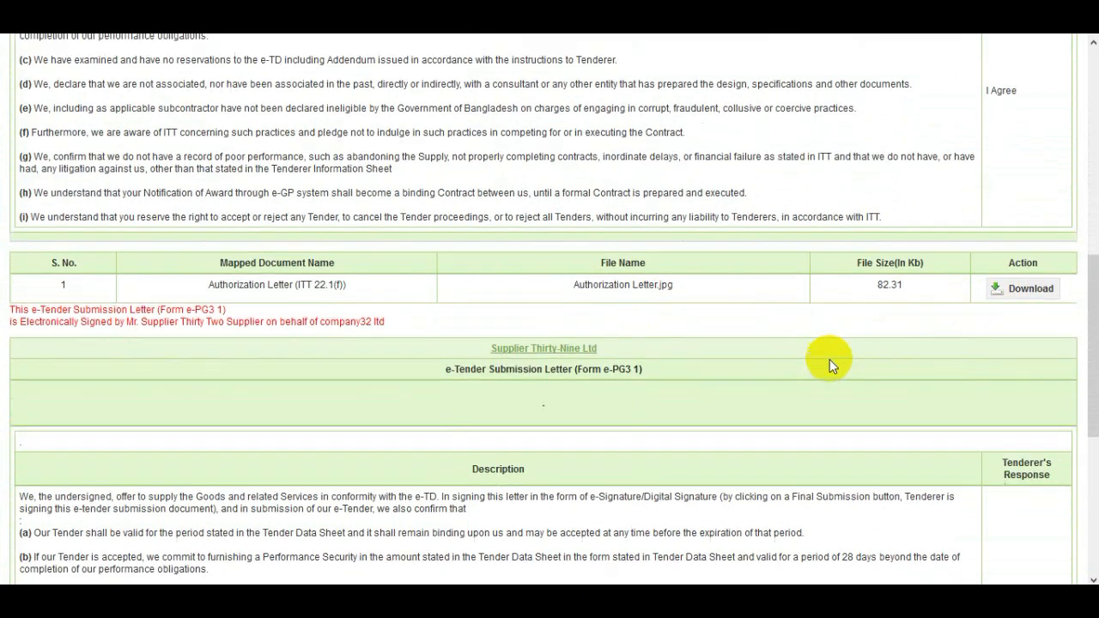
{"action": "scroll", "coordinate": [829, 365], "scroll_direction": "down", "scroll_amount": 5}
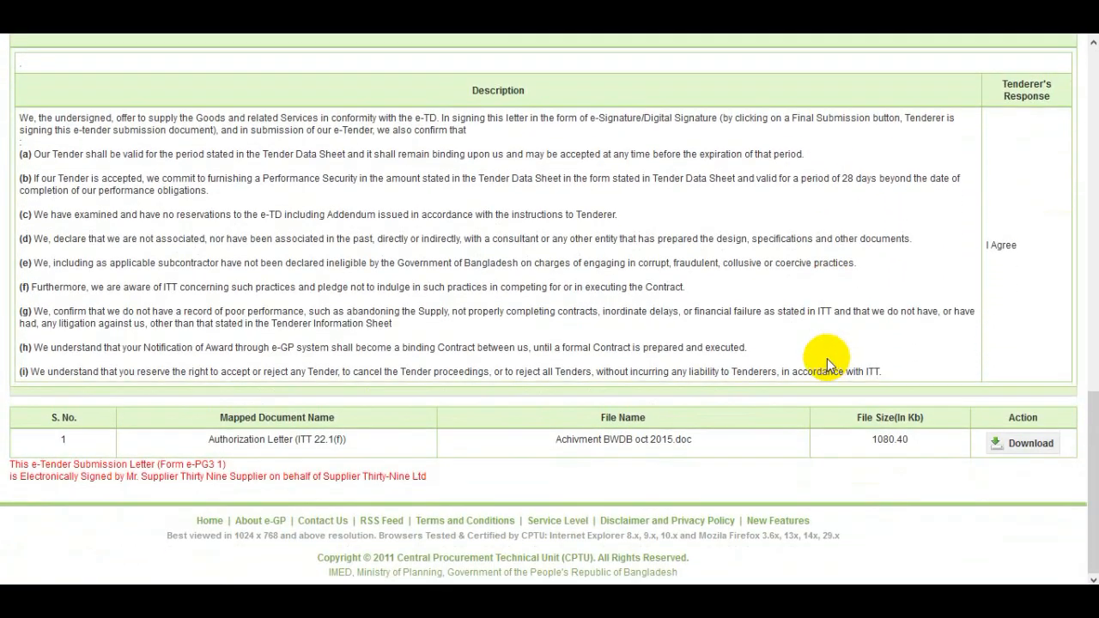
{"action": "scroll", "coordinate": [826, 358], "scroll_direction": "up", "scroll_amount": 4}
{"action": "scroll", "coordinate": [829, 359], "scroll_direction": "up", "scroll_amount": 1}
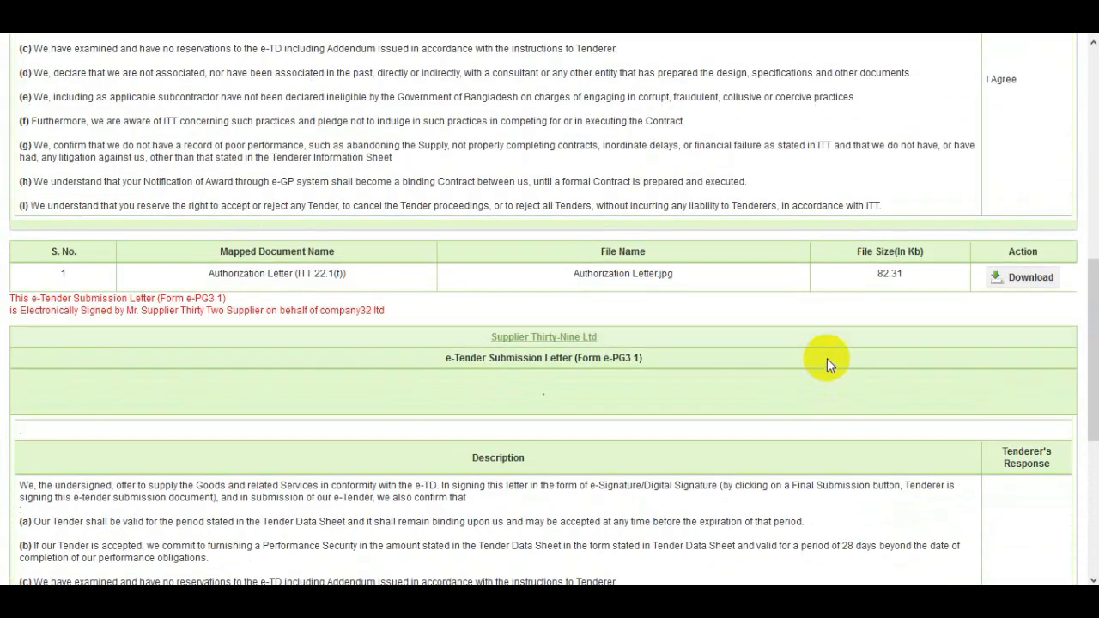
{"action": "scroll", "coordinate": [827, 358], "scroll_direction": "up", "scroll_amount": 5}
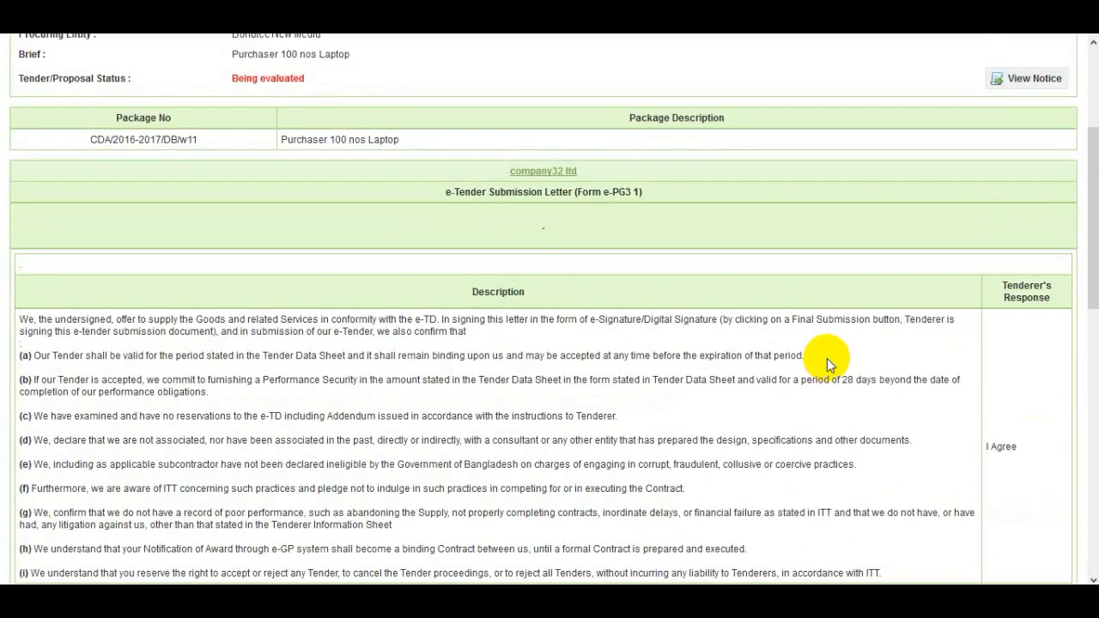
{"action": "scroll", "coordinate": [827, 358], "scroll_direction": "up", "scroll_amount": 3}
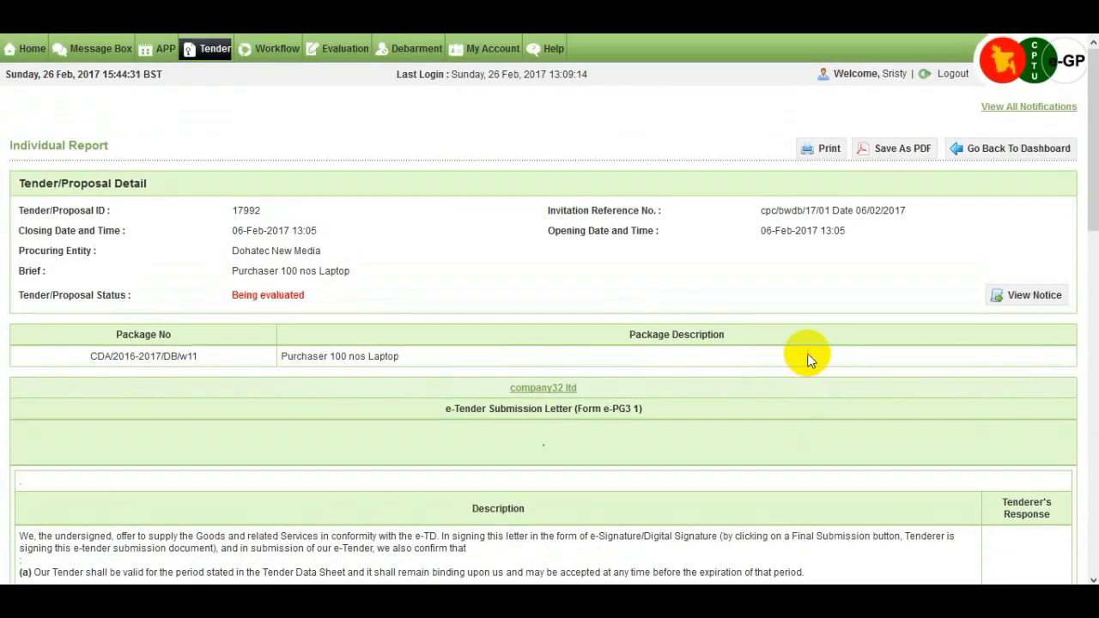
Leave the Individual Report for tender 17992's Evaluation page, showing committee sds declarations from both members.
{"action": "left_click", "coordinate": [998, 155]}
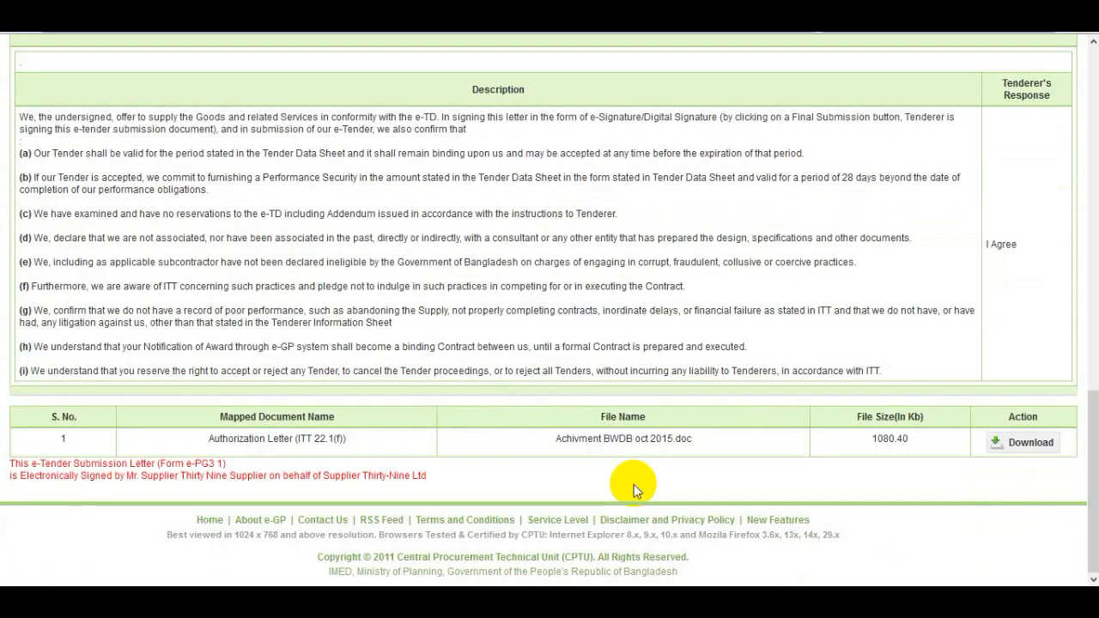
{"action": "scroll", "coordinate": [633, 484], "scroll_direction": "up", "scroll_amount": 7}
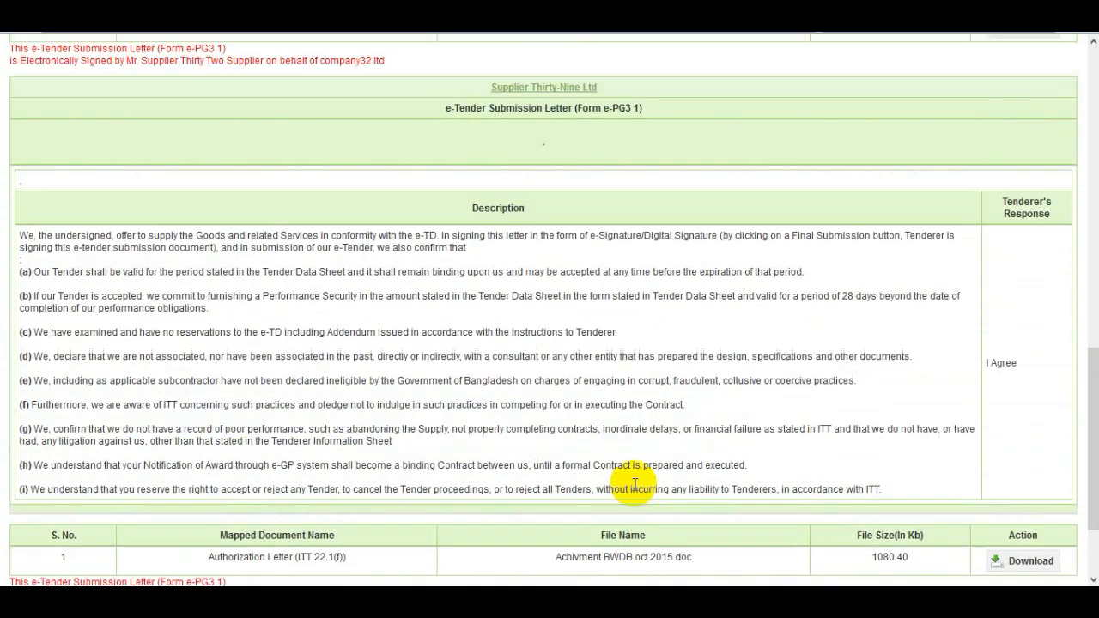
{"action": "scroll", "coordinate": [633, 484], "scroll_direction": "up", "scroll_amount": 4}
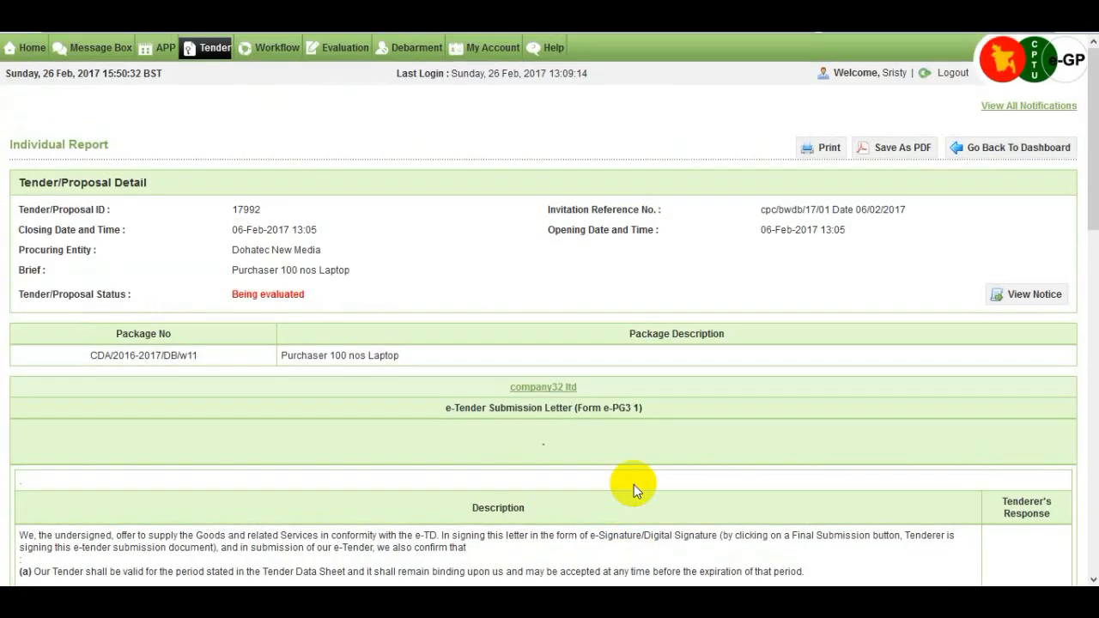
{"action": "left_click", "coordinate": [990, 151]}
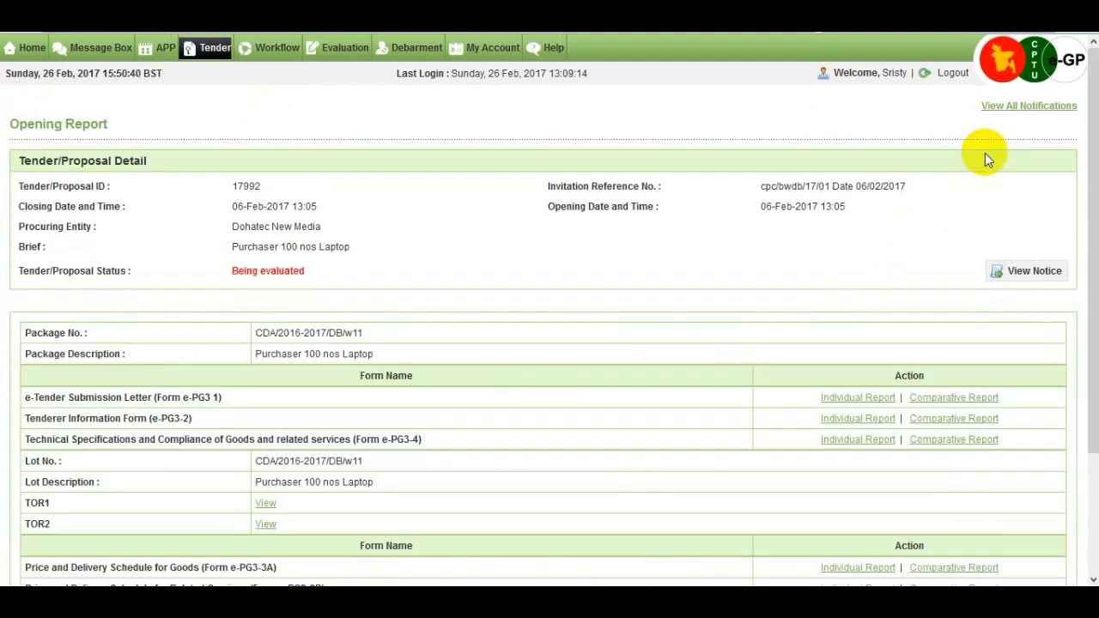
{"action": "scroll", "coordinate": [726, 374], "scroll_direction": "down", "scroll_amount": 3}
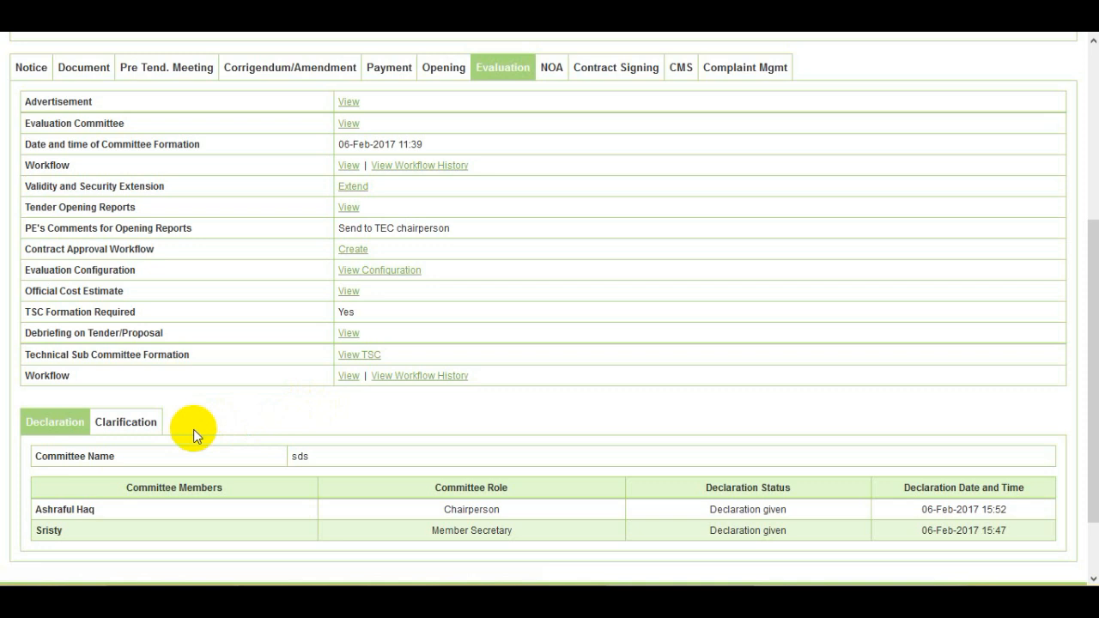
Open the Clarification list and choose Seek Clarification for company32 ltd to view its three Pending forms.
{"action": "left_click", "coordinate": [142, 435]}
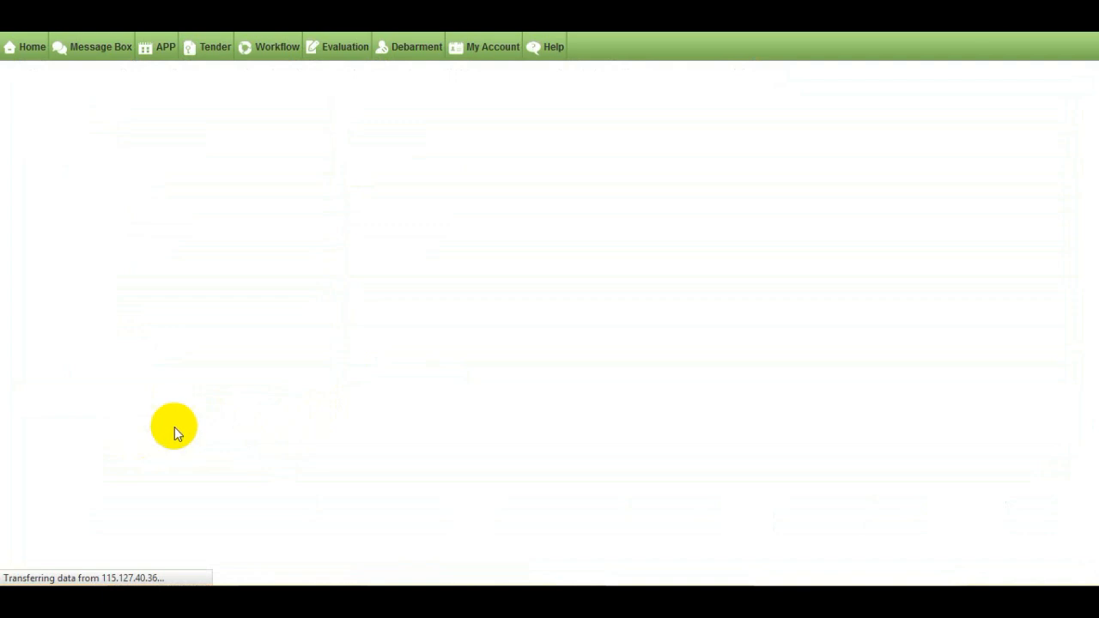
{"action": "scroll", "coordinate": [175, 426], "scroll_direction": "down", "scroll_amount": 3}
{"action": "scroll", "coordinate": [174, 427], "scroll_direction": "down", "scroll_amount": 3}
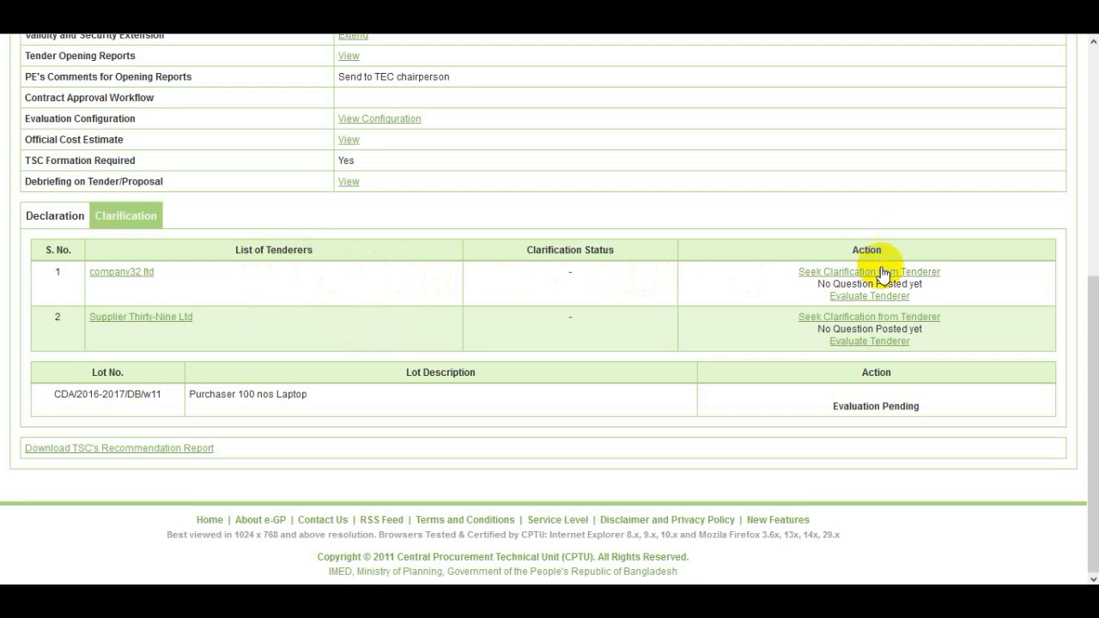
{"action": "left_click", "coordinate": [935, 273]}
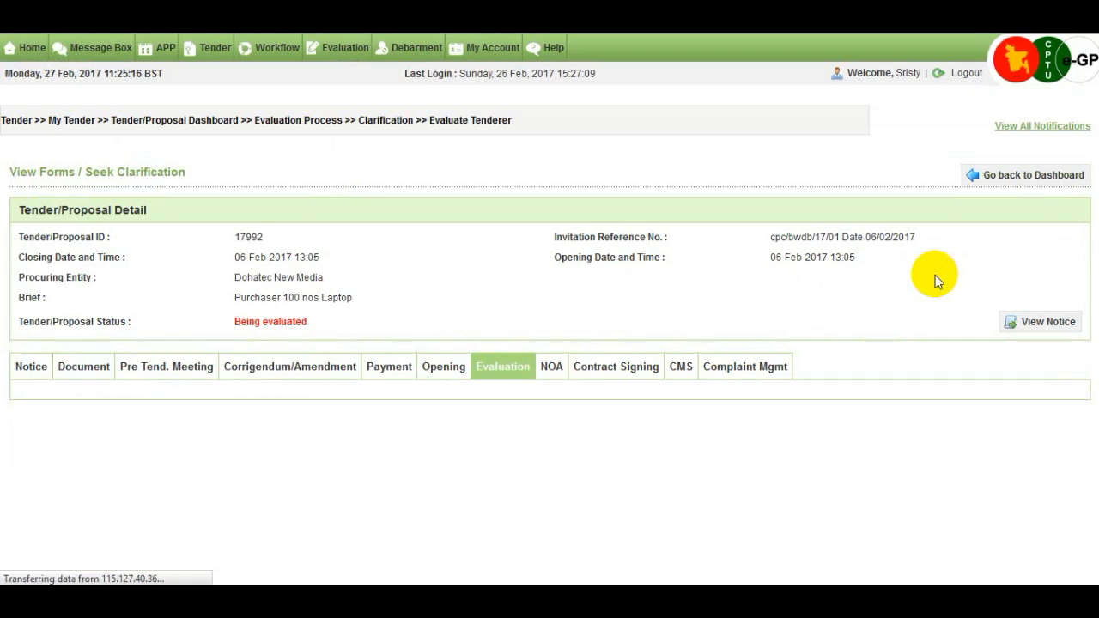
{"action": "scroll", "coordinate": [919, 296], "scroll_direction": "down", "scroll_amount": 1}
{"action": "scroll", "coordinate": [919, 297], "scroll_direction": "down", "scroll_amount": 1}
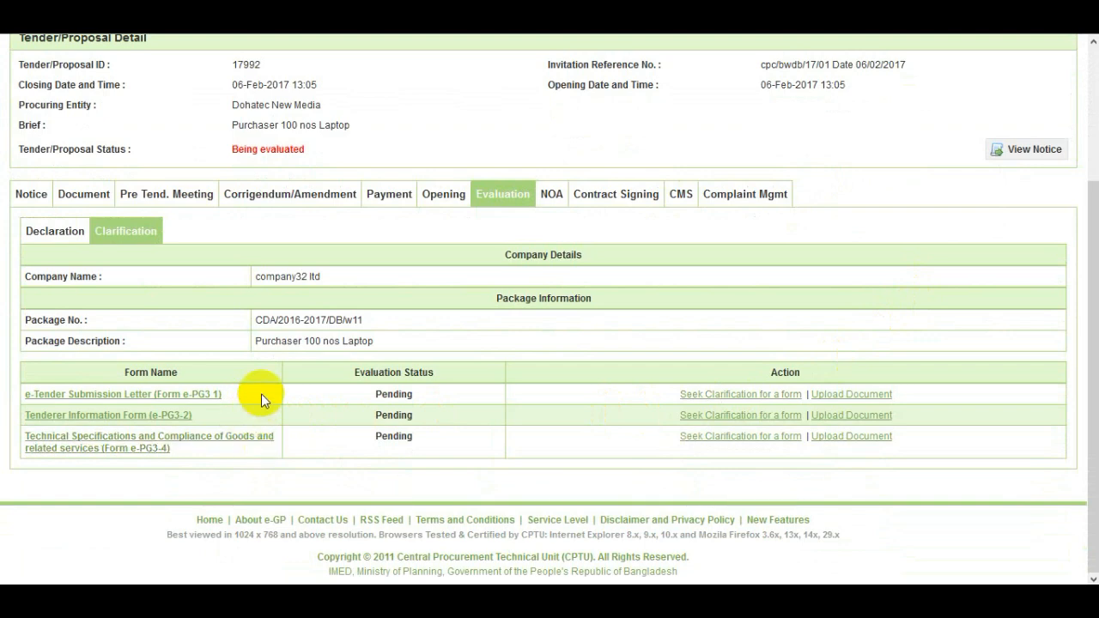
Select the e-Tender Submission Letter and technical specifications forms for clarification.
{"action": "left_click", "coordinate": [709, 401]}
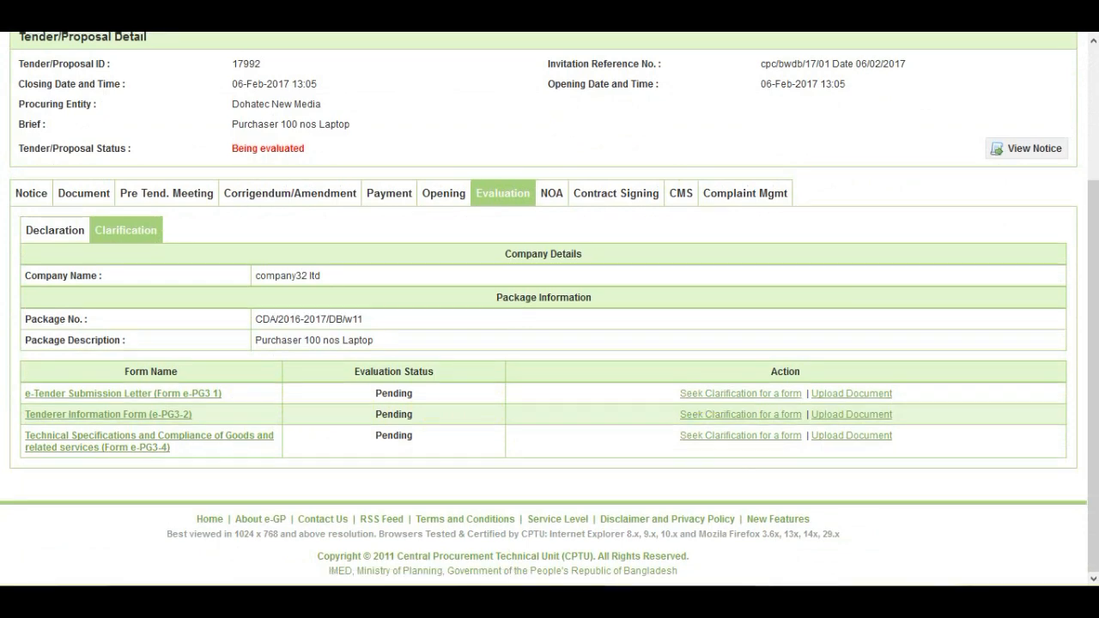
{"action": "left_click", "coordinate": [786, 443]}
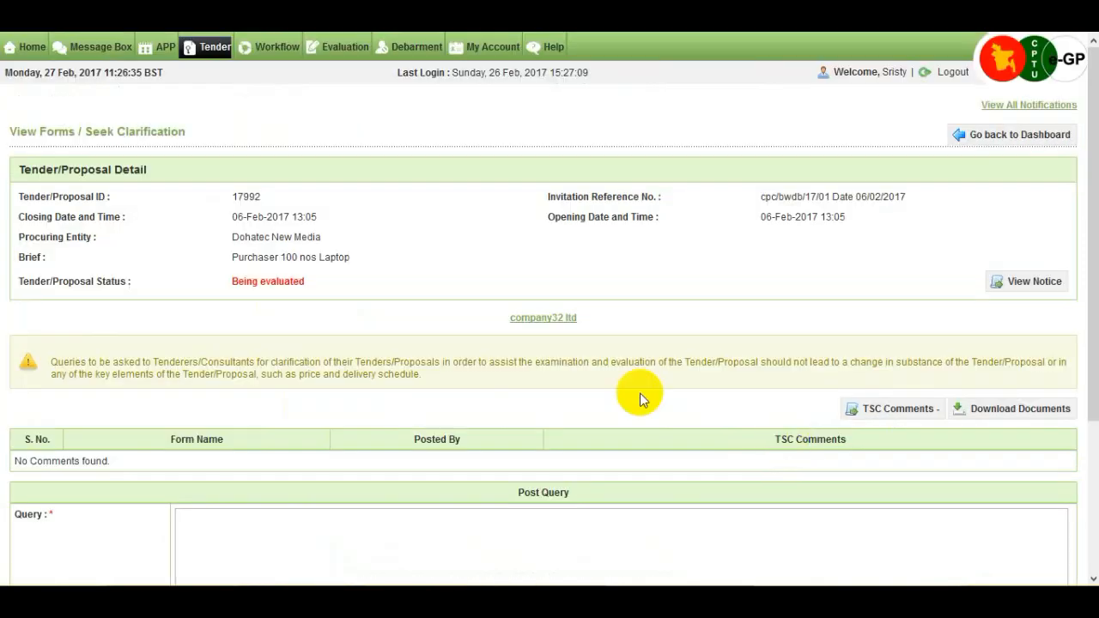
{"action": "scroll", "coordinate": [601, 380], "scroll_direction": "down", "scroll_amount": 3}
Post the query 'Please upload rate analysis' to company32 ltd.
{"action": "left_click", "coordinate": [403, 334]}
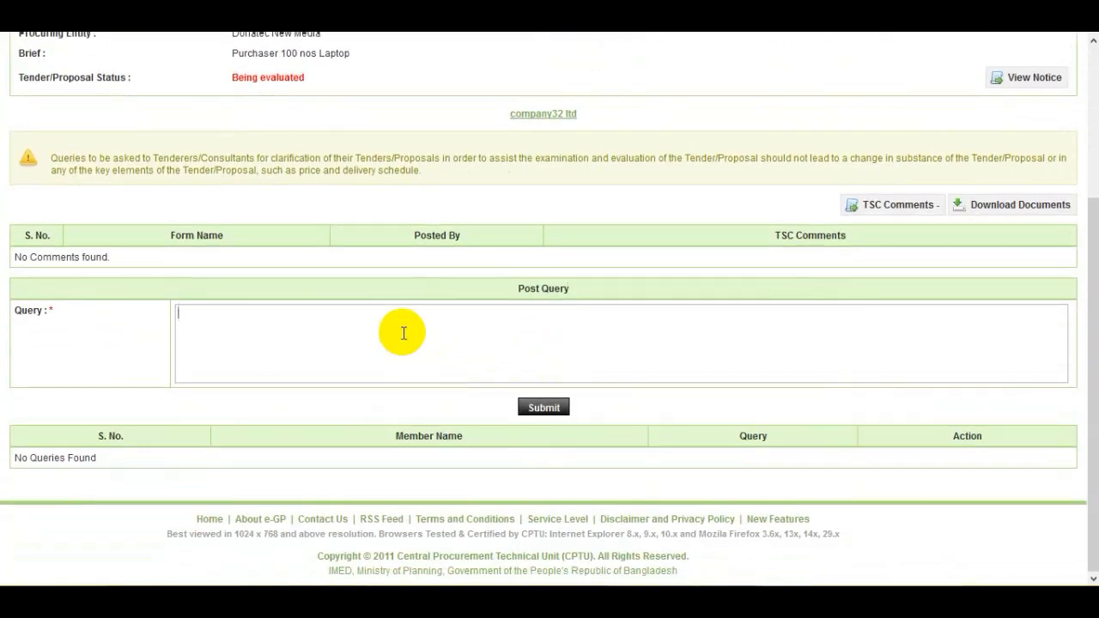
{"action": "type", "text": "Please upload rate analysis"}
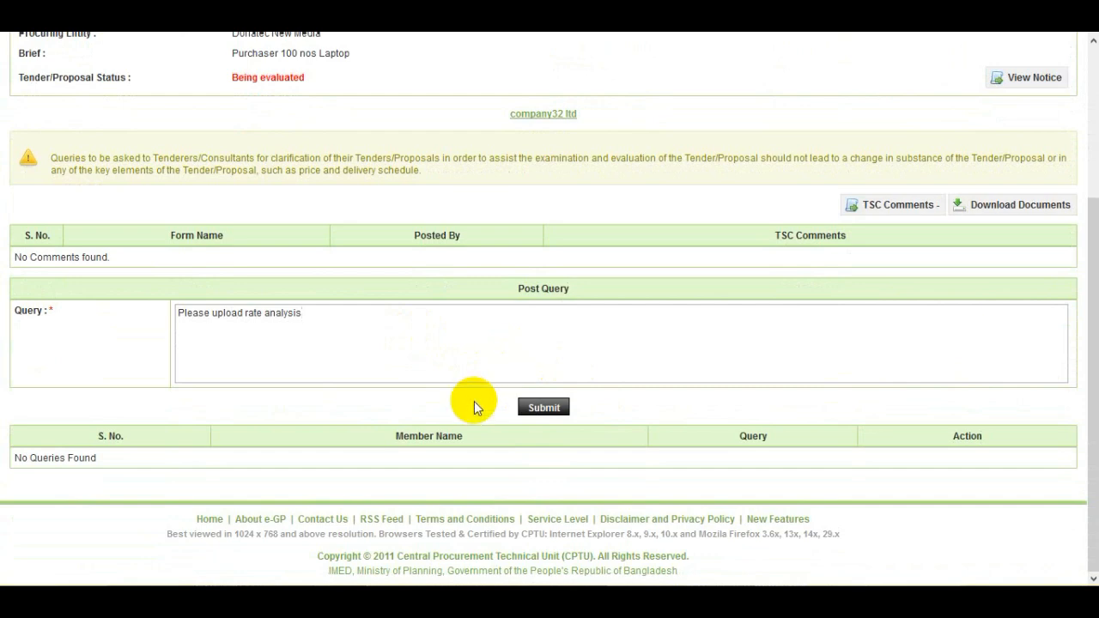
{"action": "left_click", "coordinate": [551, 413]}
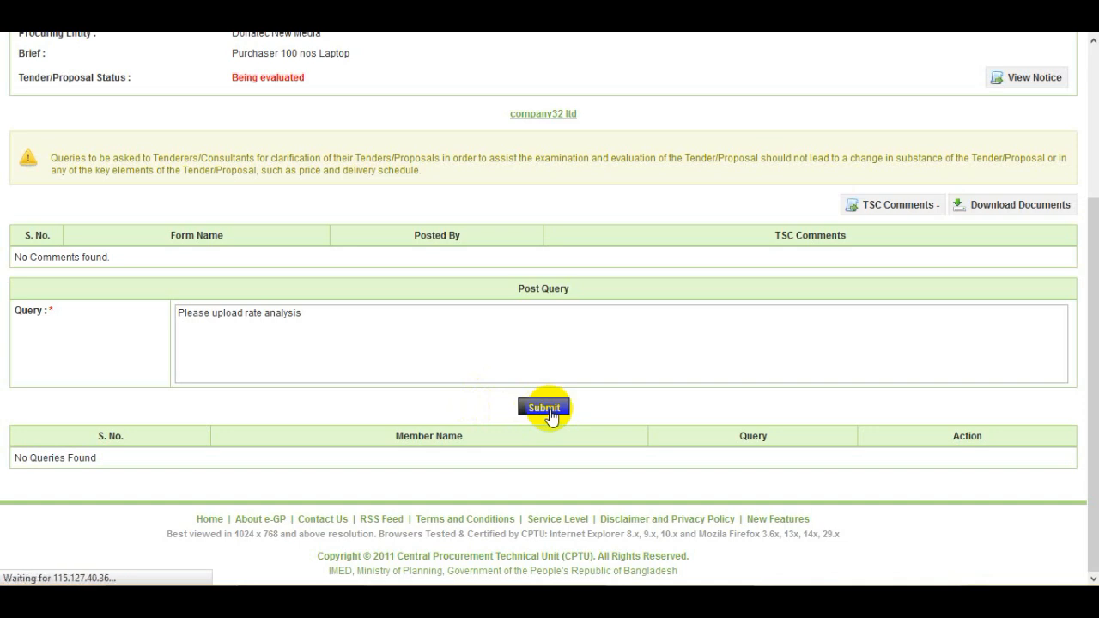
{"action": "scroll", "coordinate": [549, 409], "scroll_direction": "down", "scroll_amount": 3}
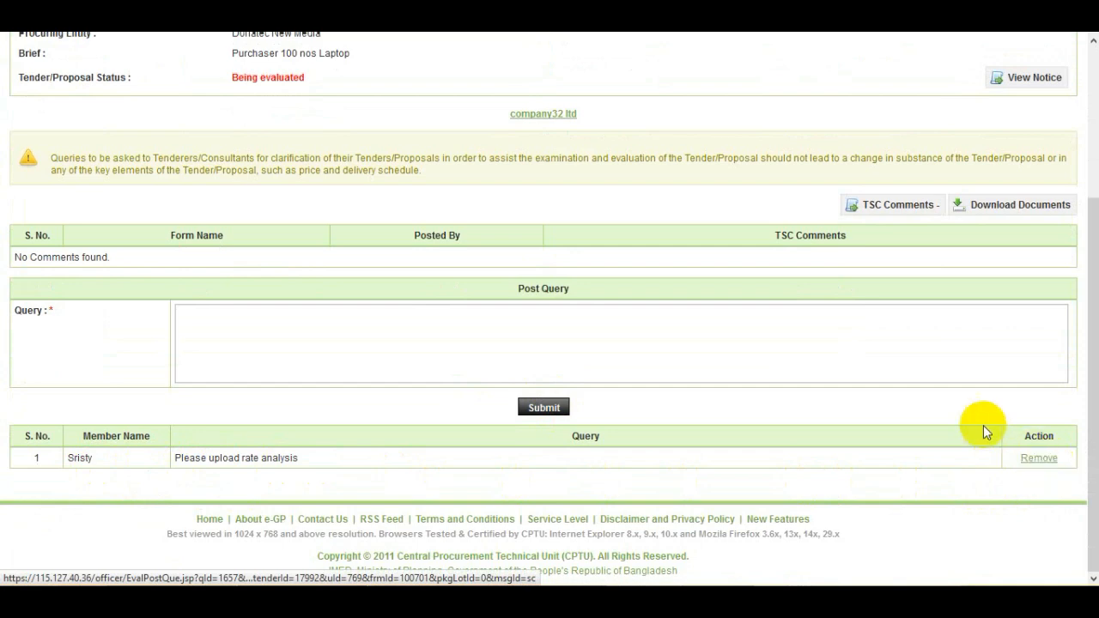
{"action": "scroll", "coordinate": [959, 404], "scroll_direction": "up", "scroll_amount": 3}
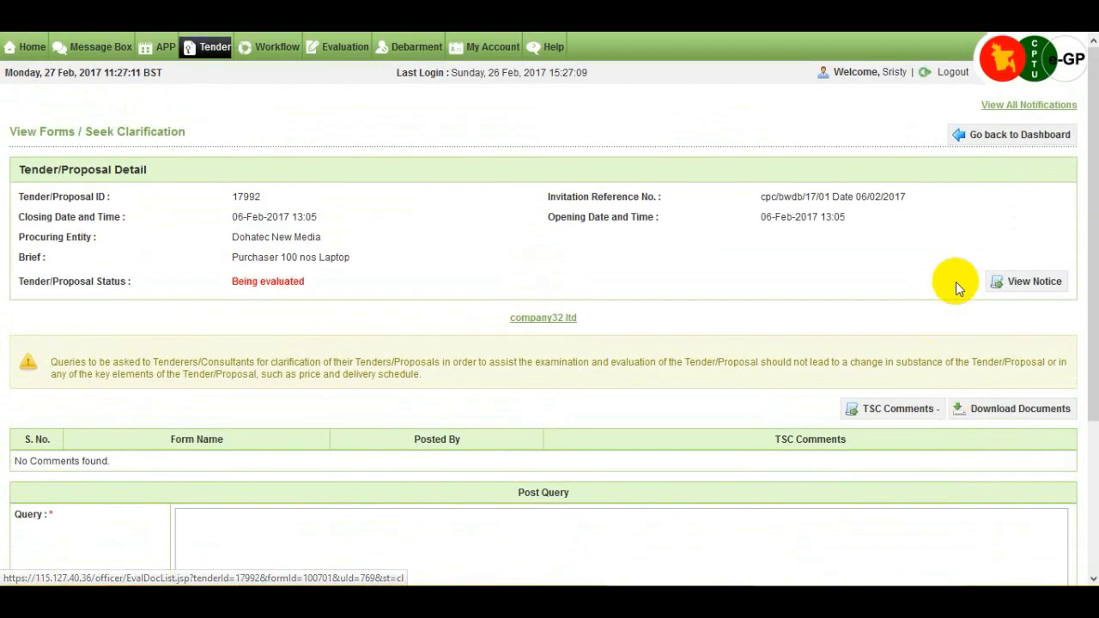
Attach Report.docx, described as 'Rate Analysis', to company32 ltd's Technical Specifications form.
{"action": "left_click", "coordinate": [1013, 144]}
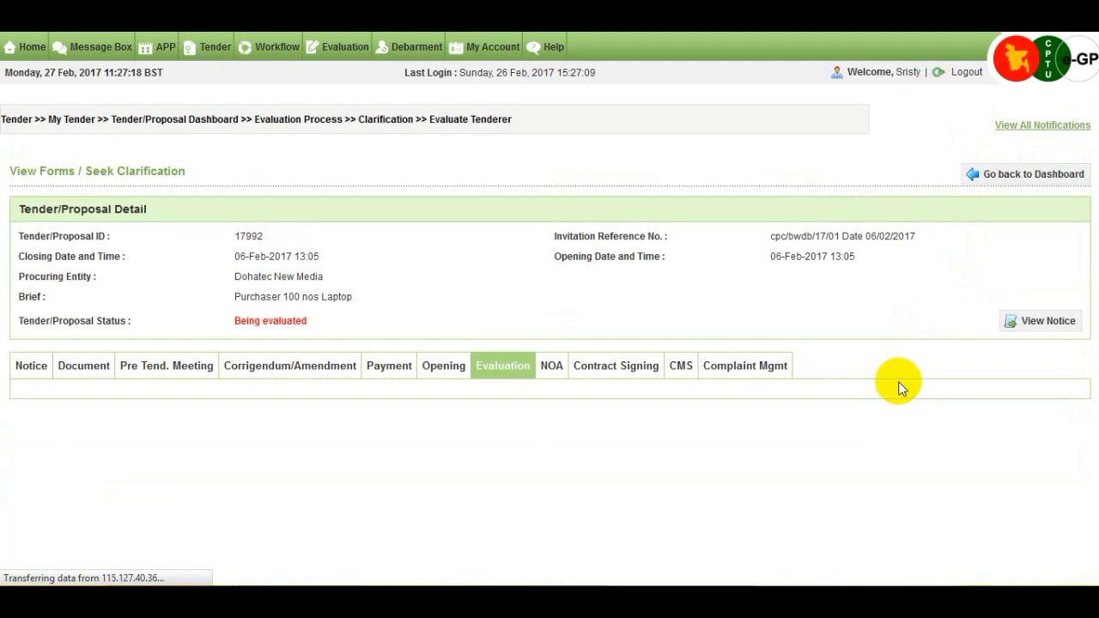
{"action": "scroll", "coordinate": [896, 399], "scroll_direction": "down", "scroll_amount": 1}
{"action": "scroll", "coordinate": [896, 396], "scroll_direction": "down", "scroll_amount": 1}
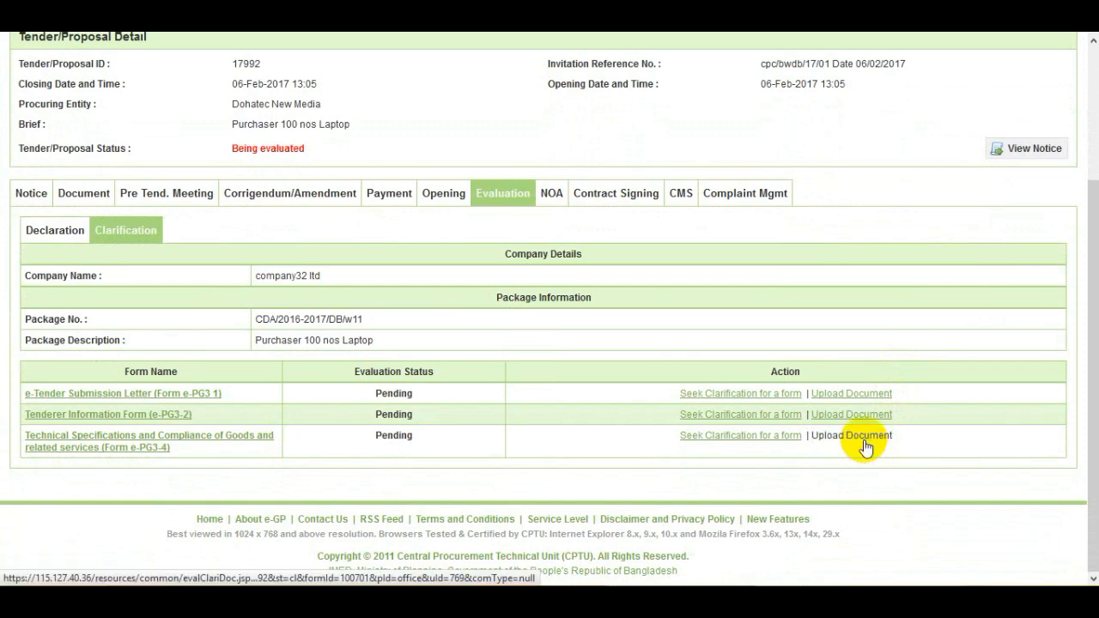
{"action": "left_click", "coordinate": [864, 438]}
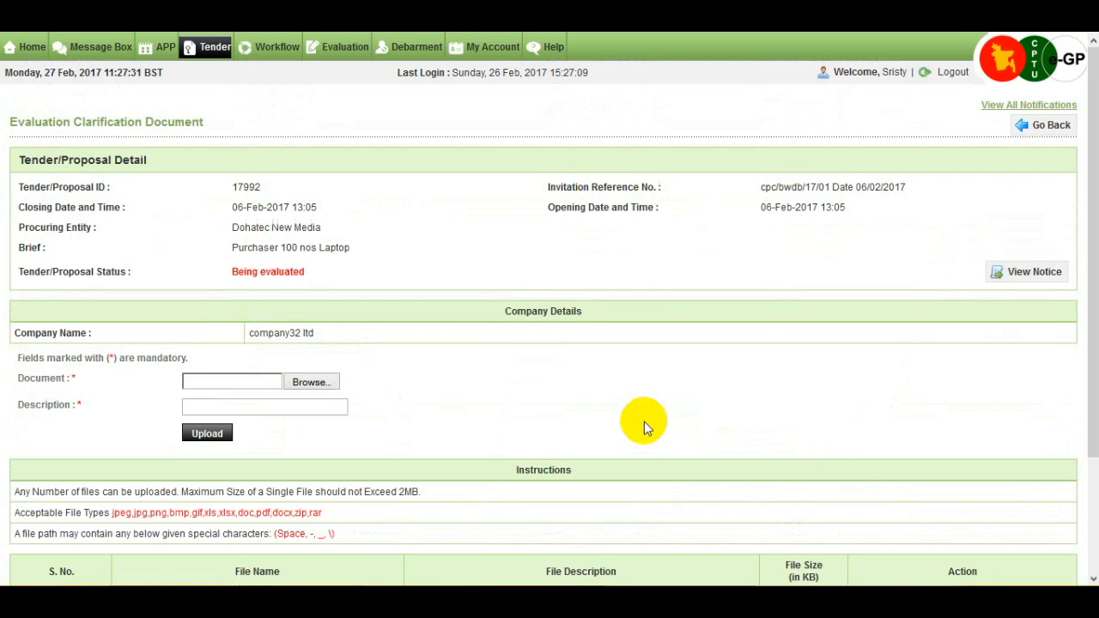
{"action": "scroll", "coordinate": [621, 422], "scroll_direction": "down", "scroll_amount": 3}
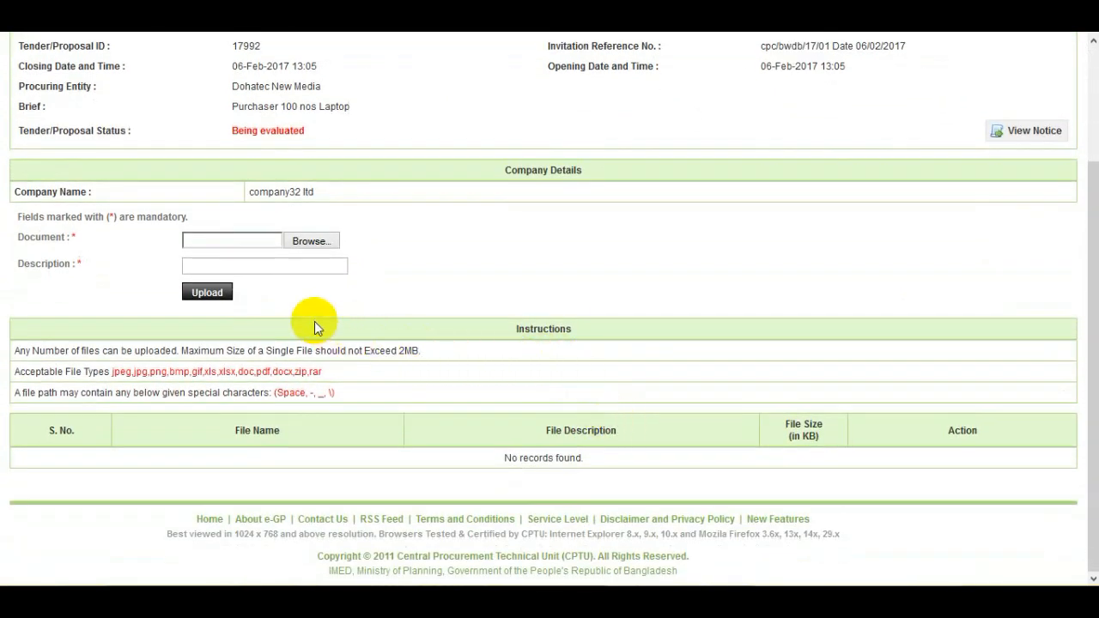
{"action": "left_click", "coordinate": [302, 243]}
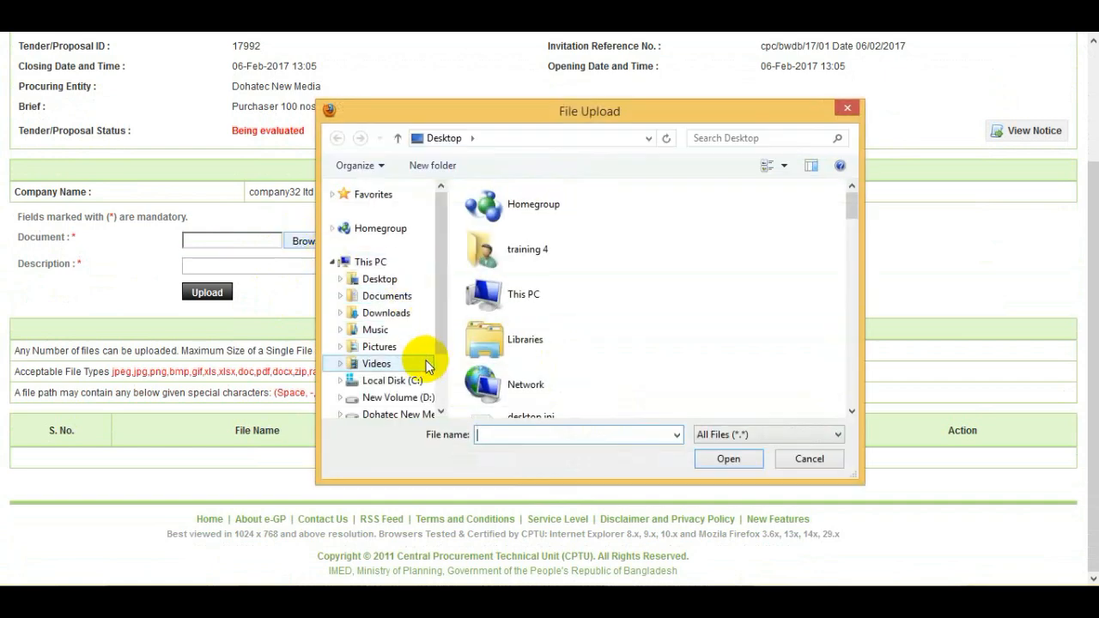
{"action": "type", "text": "re"}
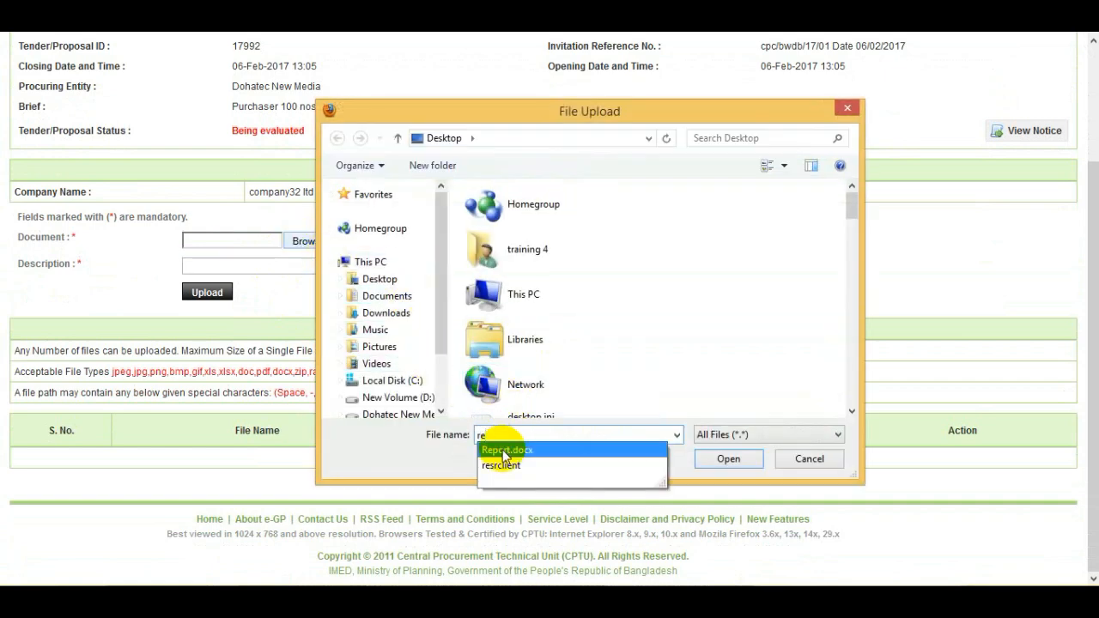
{"action": "left_click", "coordinate": [504, 451]}
{"action": "left_click", "coordinate": [723, 458]}
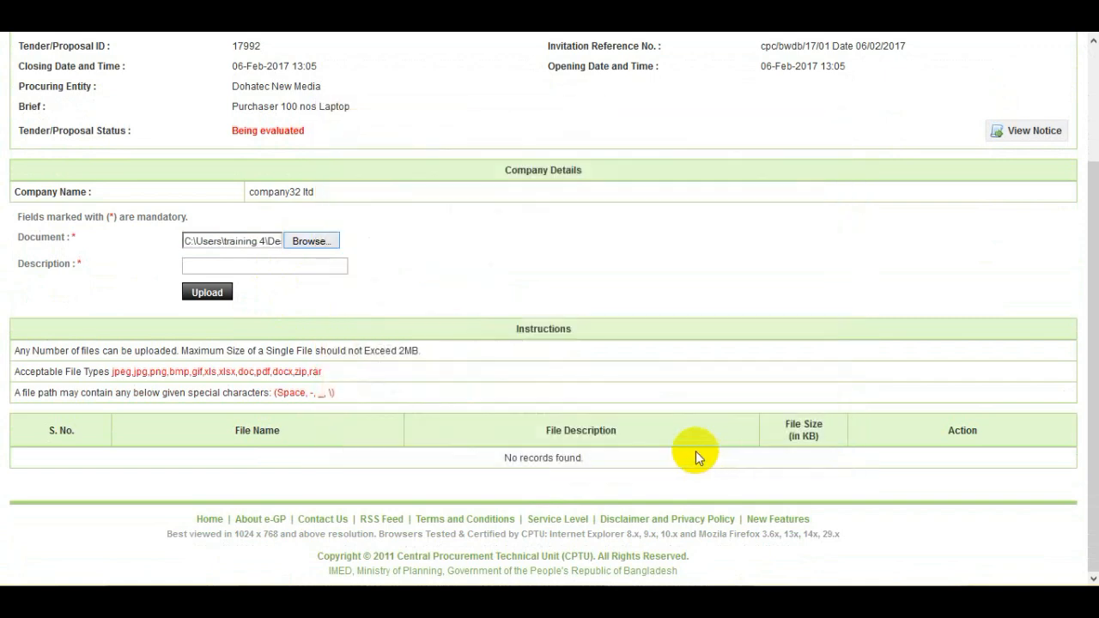
{"action": "left_click", "coordinate": [245, 271]}
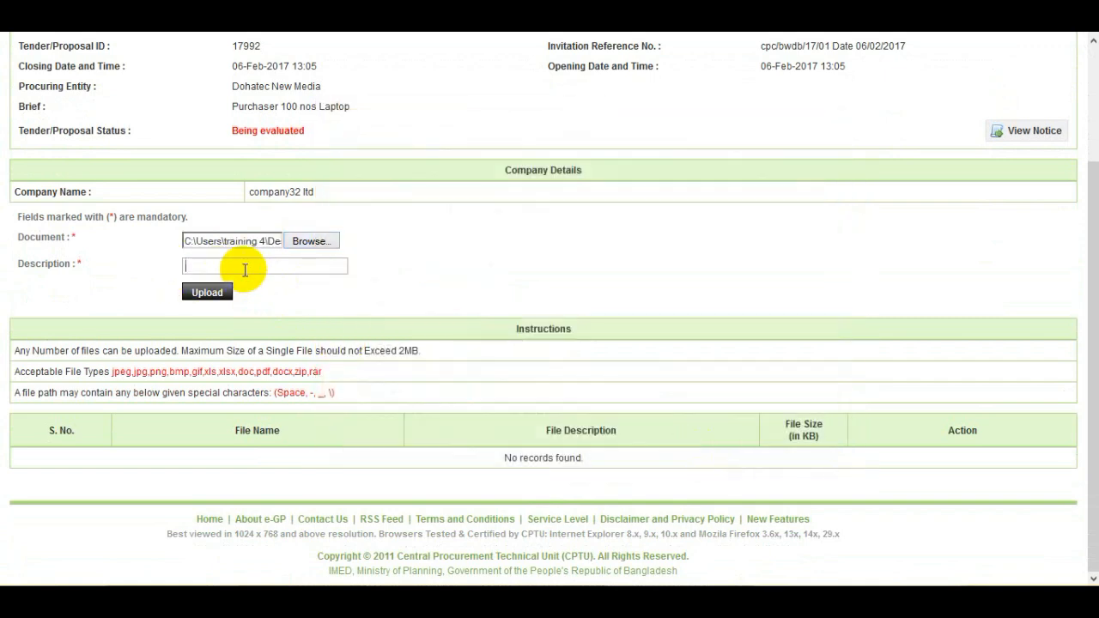
{"action": "type", "text": "R"}
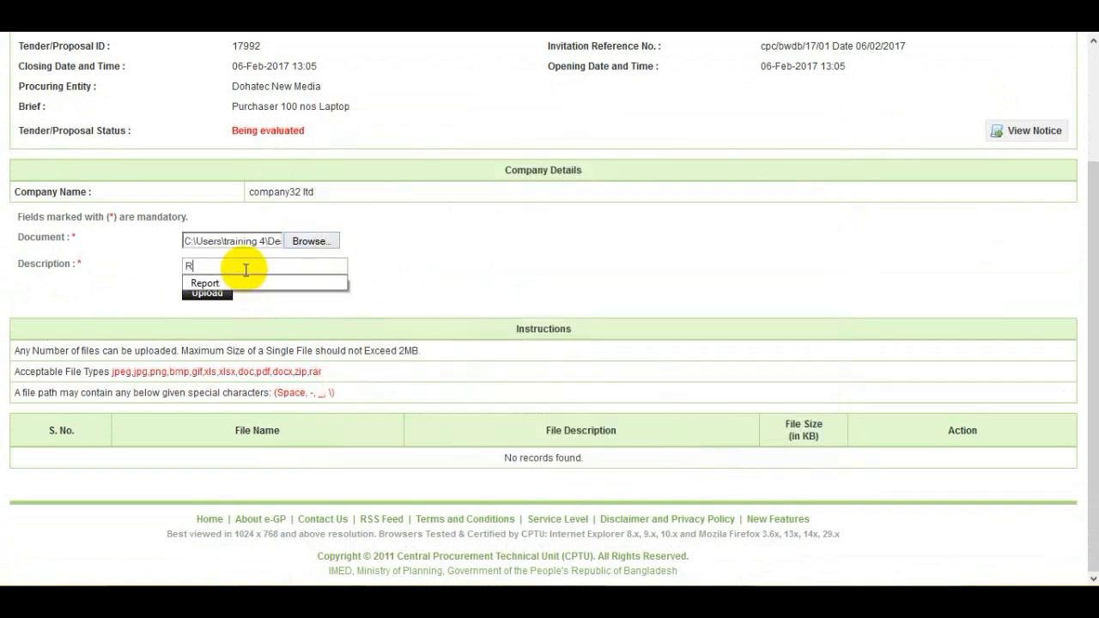
{"action": "type", "text": "ate "}
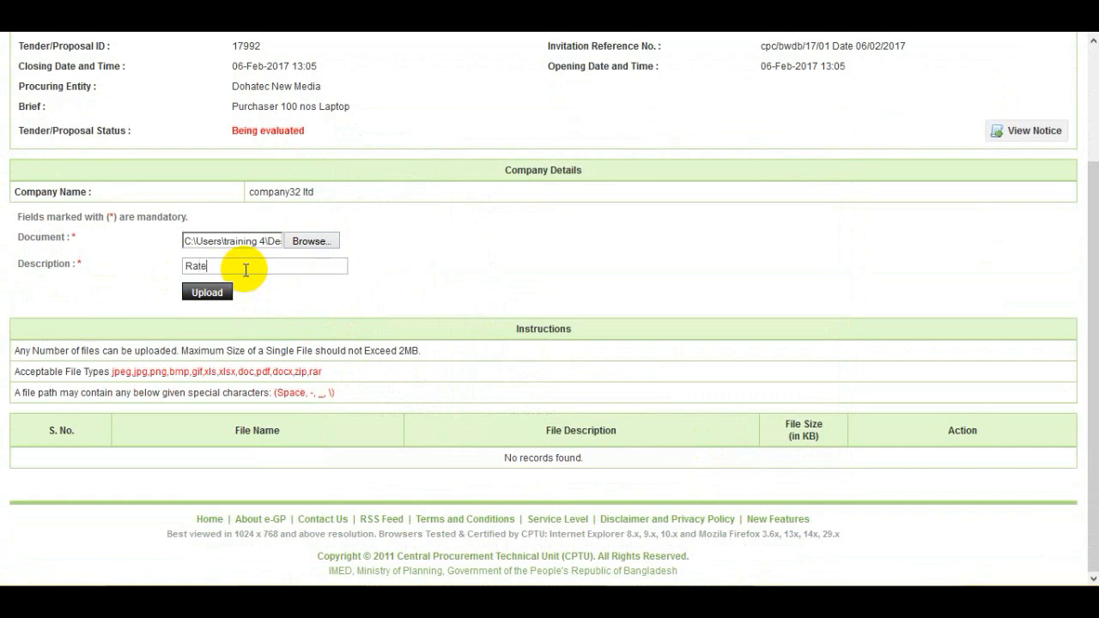
{"action": "type", "text": "Analysis"}
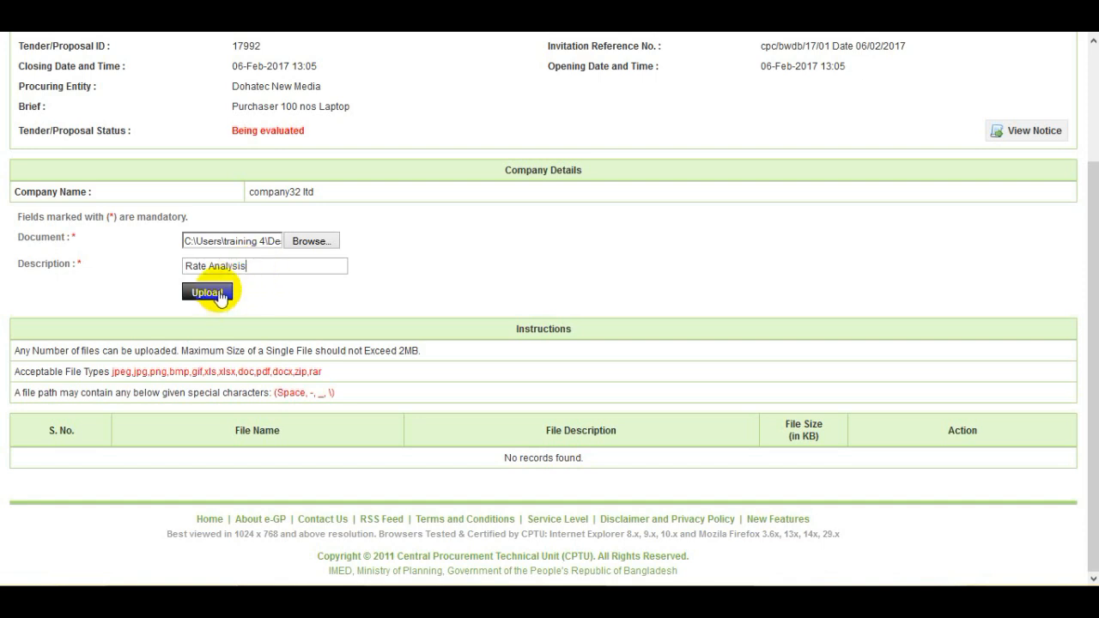
{"action": "left_click", "coordinate": [219, 294]}
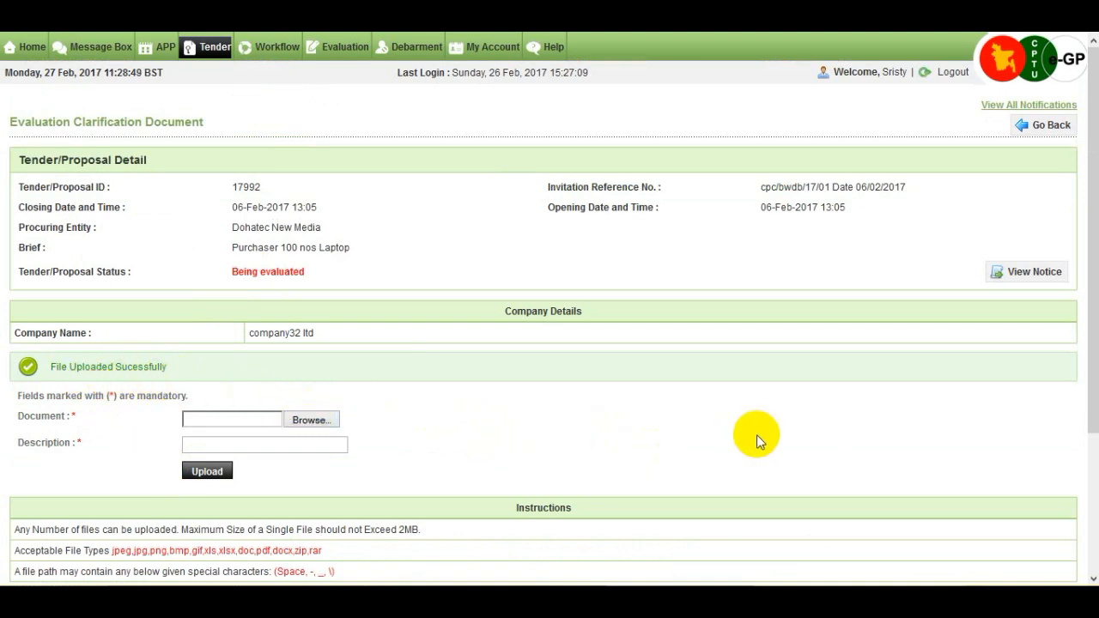
Return via company32 ltd's clarification forms page to tender 17992's list of tenderers for seeking clarification.
{"action": "left_click", "coordinate": [1062, 130]}
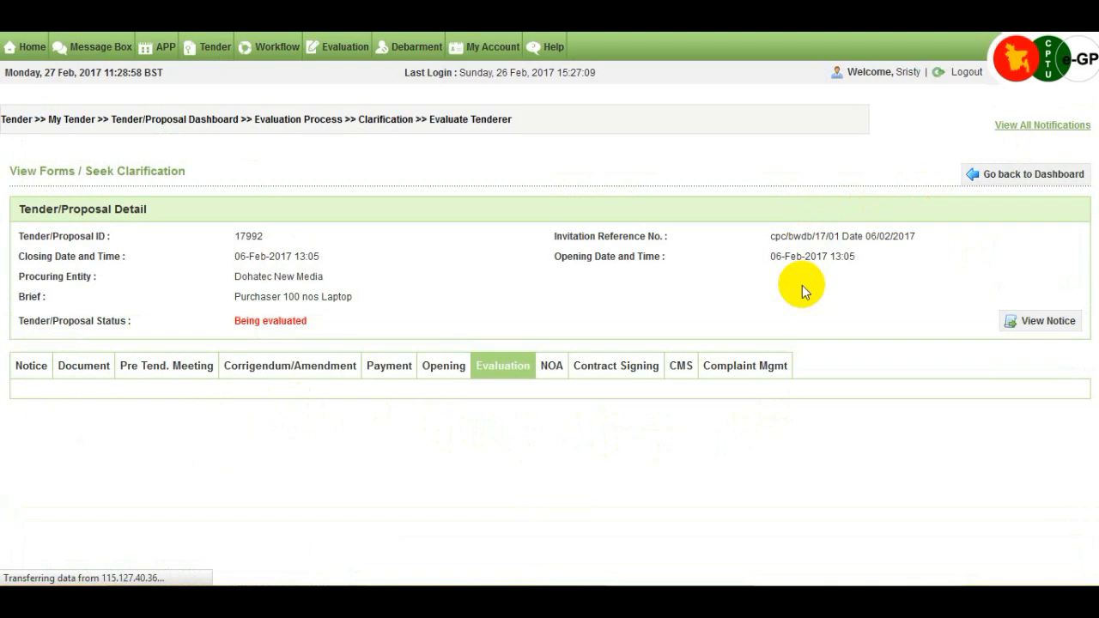
{"action": "scroll", "coordinate": [801, 285], "scroll_direction": "down", "scroll_amount": 3}
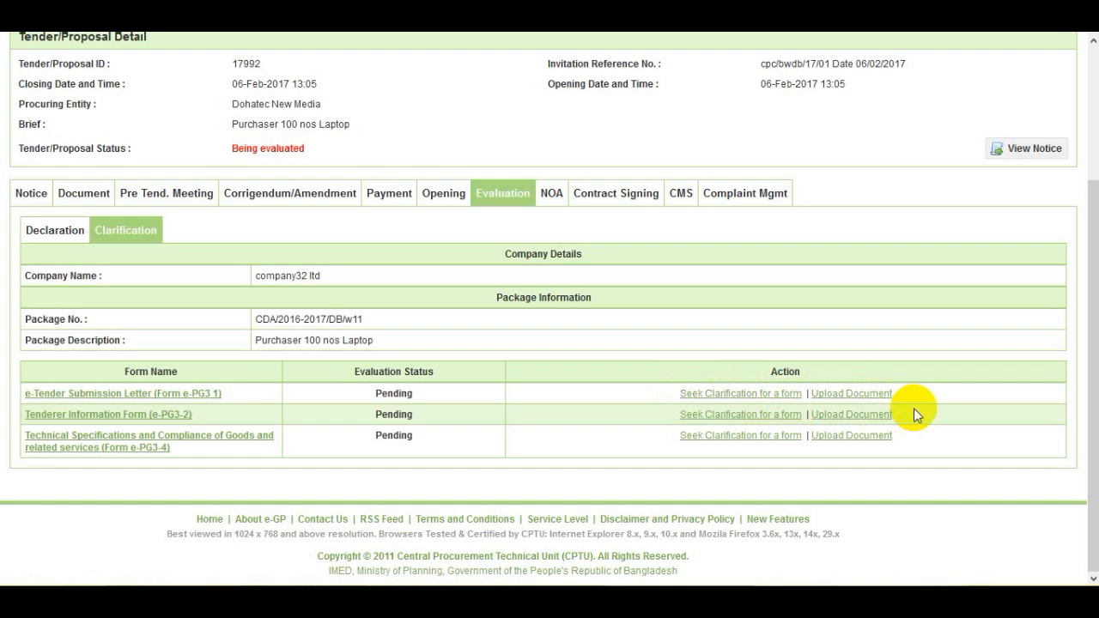
{"action": "scroll", "coordinate": [913, 410], "scroll_direction": "up", "scroll_amount": 2}
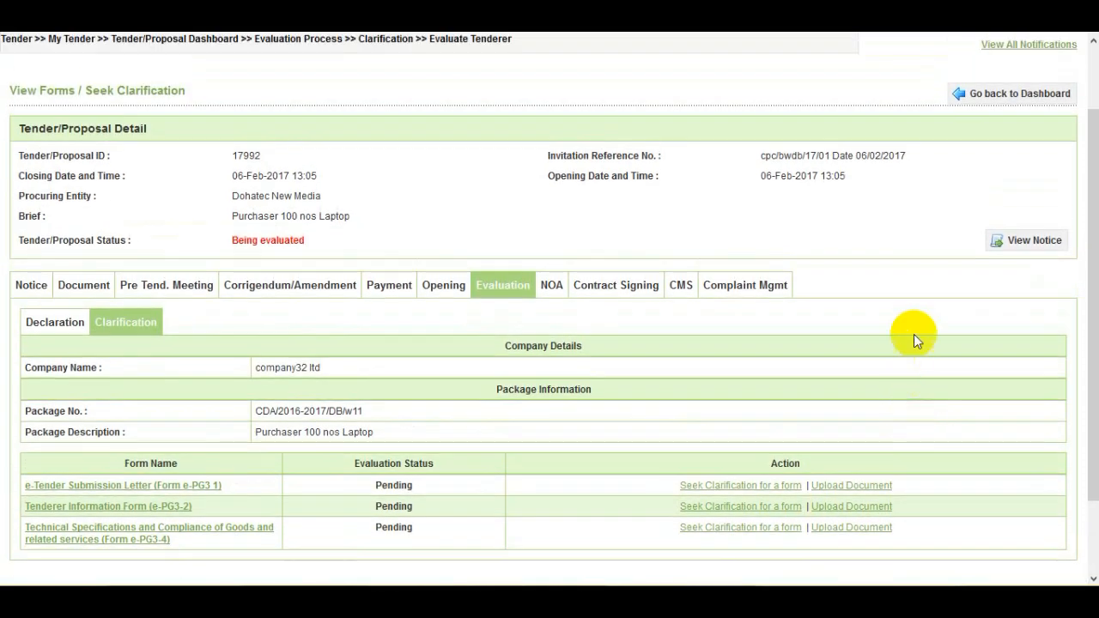
{"action": "left_click", "coordinate": [1019, 99]}
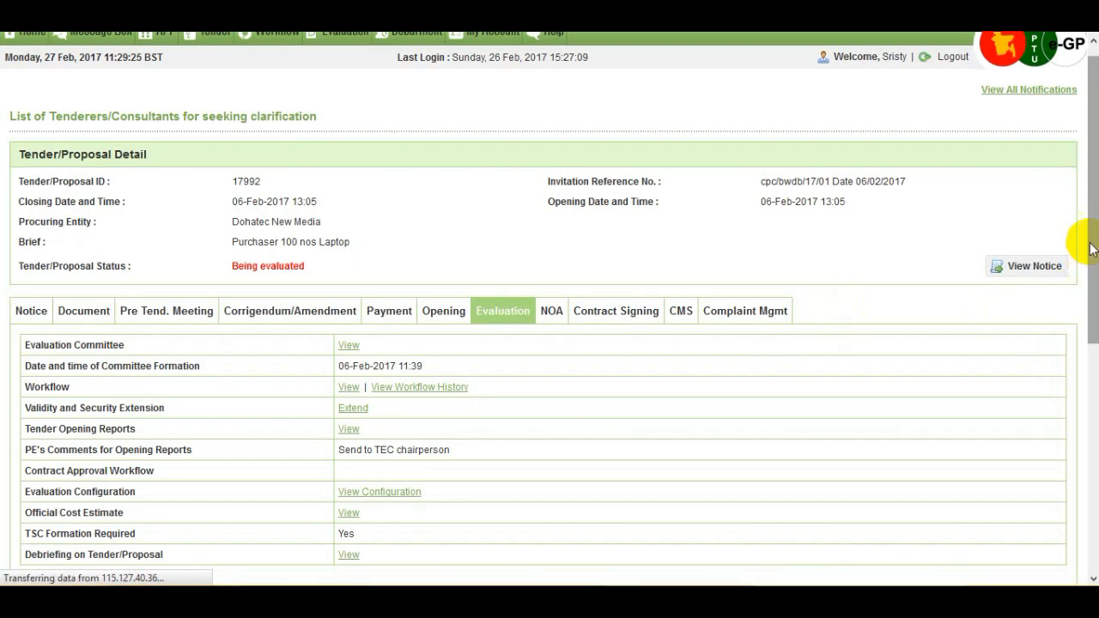
Notify the Chairperson that all clarification questions for tender 17992 have been posted.
{"action": "left_click_drag", "start_coordinate": [1088, 258], "coordinate": [1094, 429]}
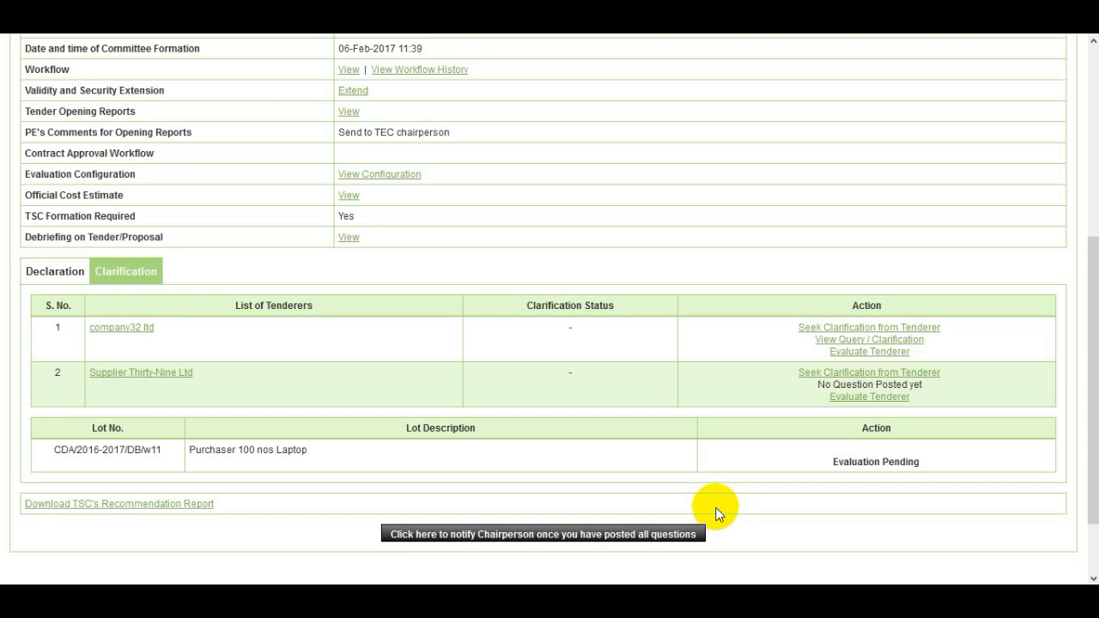
{"action": "left_click", "coordinate": [629, 539]}
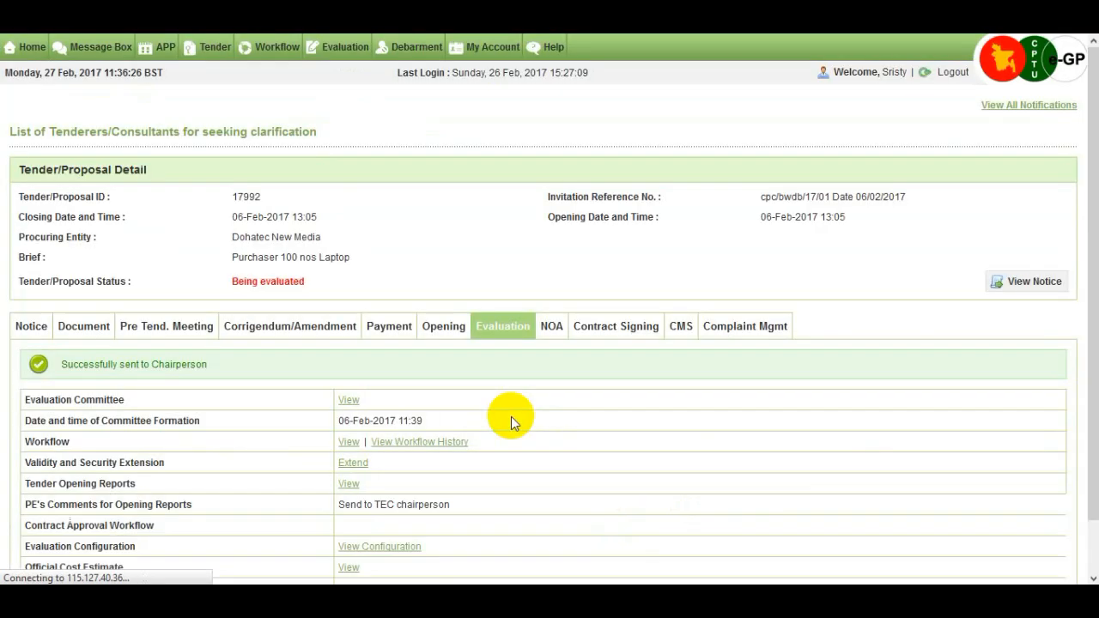
{"action": "scroll", "coordinate": [511, 416], "scroll_direction": "down", "scroll_amount": 3}
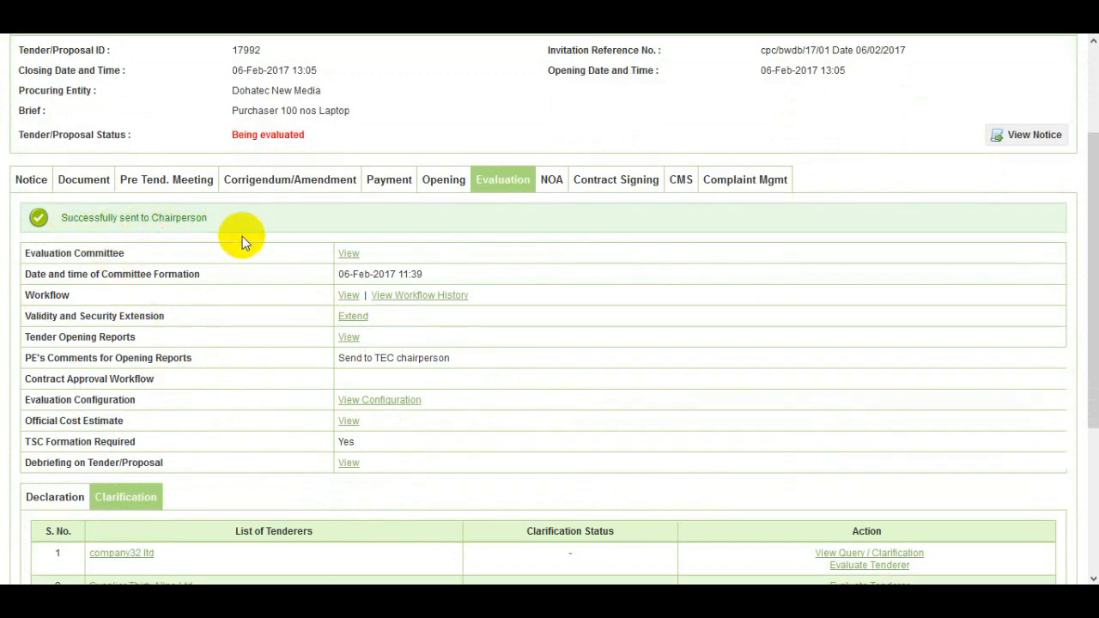
{"action": "scroll", "coordinate": [302, 319], "scroll_direction": "down", "scroll_amount": 2}
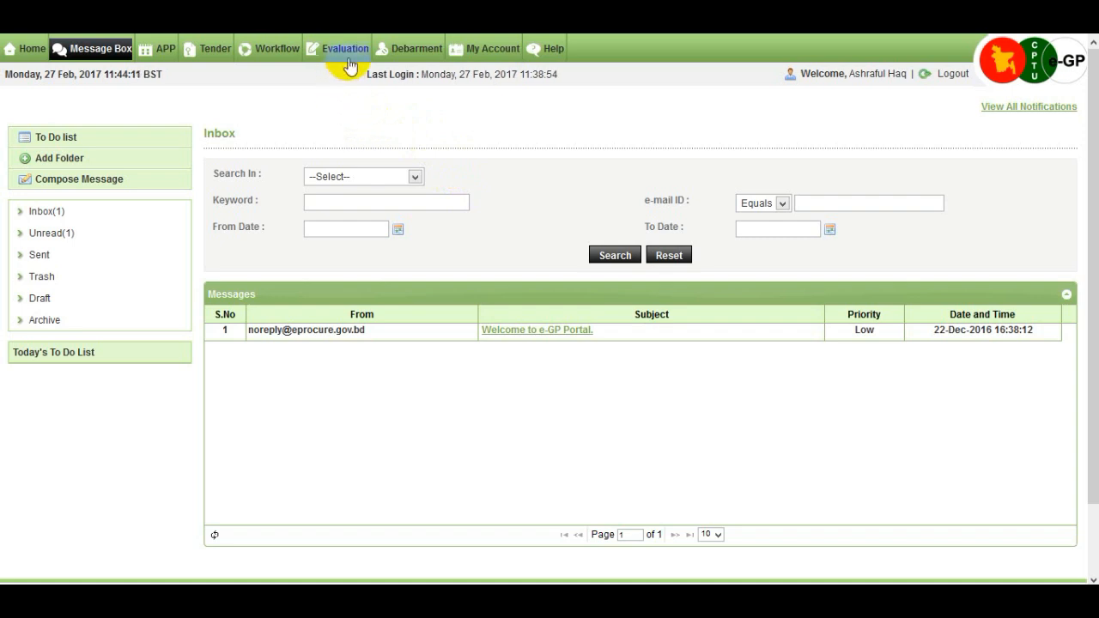
Go from the evaluation committee tender list to tender 17992's Clarification list of tenderers.
{"action": "mouse_move", "coordinate": [352, 55]}
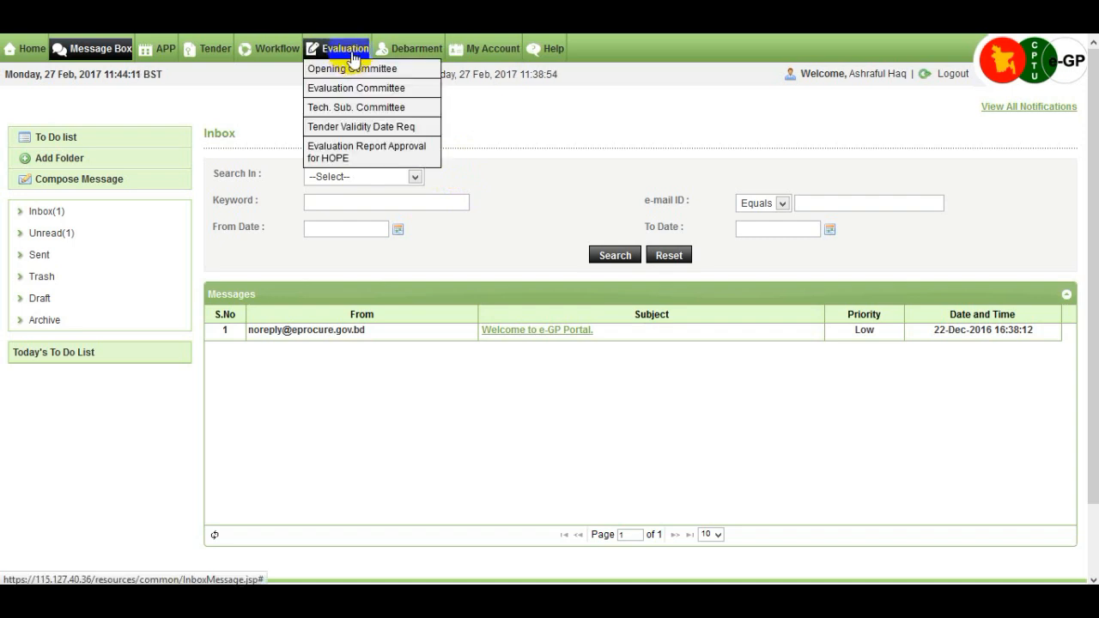
{"action": "left_click", "coordinate": [409, 92]}
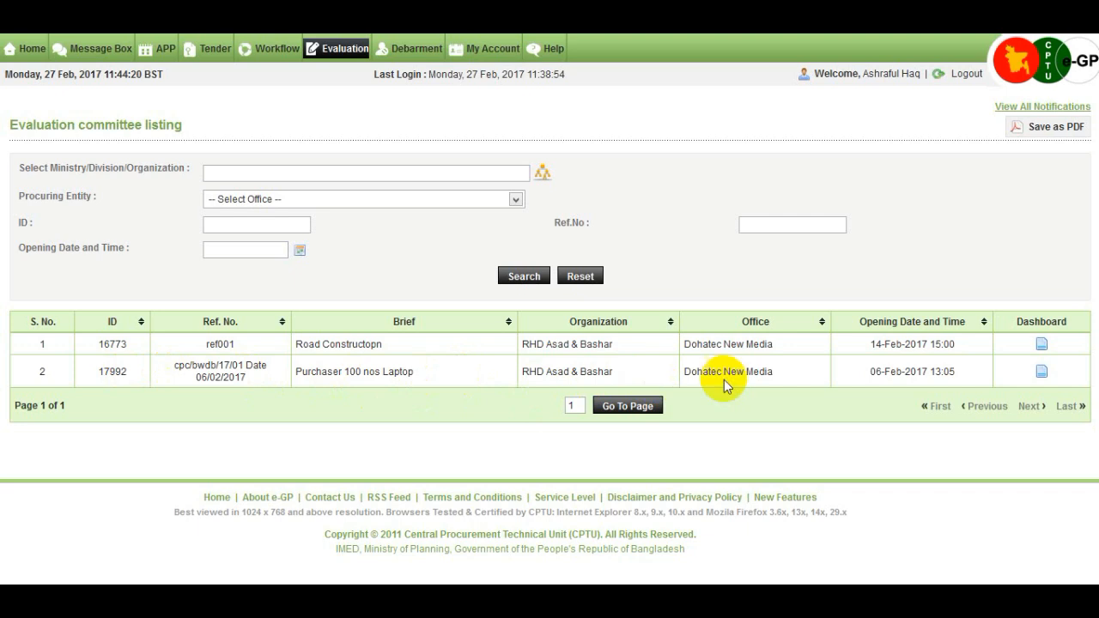
{"action": "left_click", "coordinate": [1043, 374]}
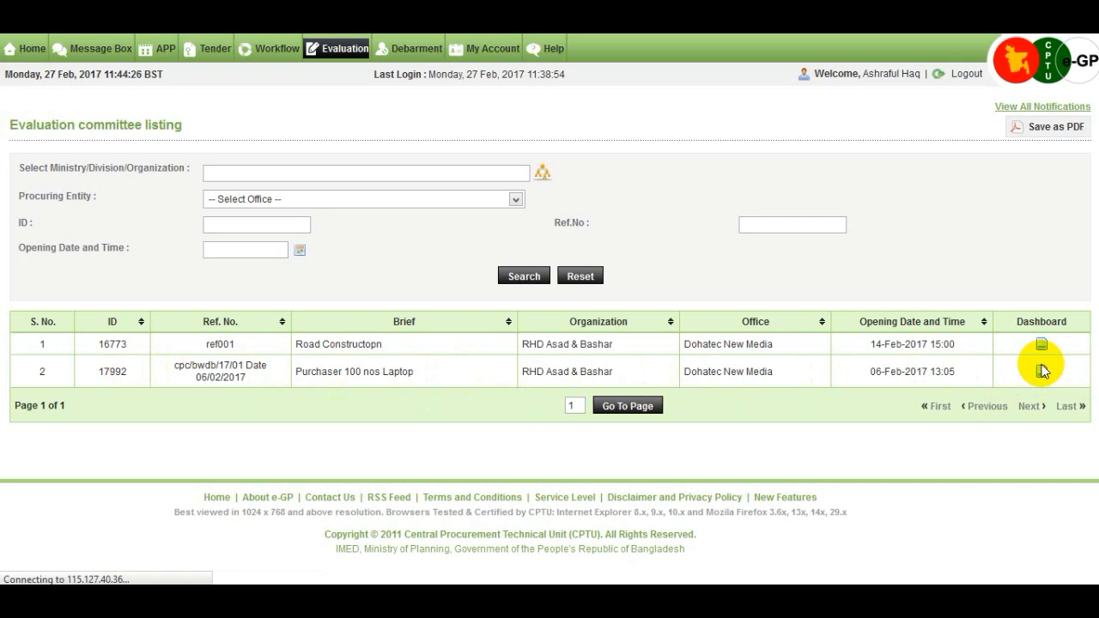
{"action": "scroll", "coordinate": [960, 359], "scroll_direction": "down", "scroll_amount": 1}
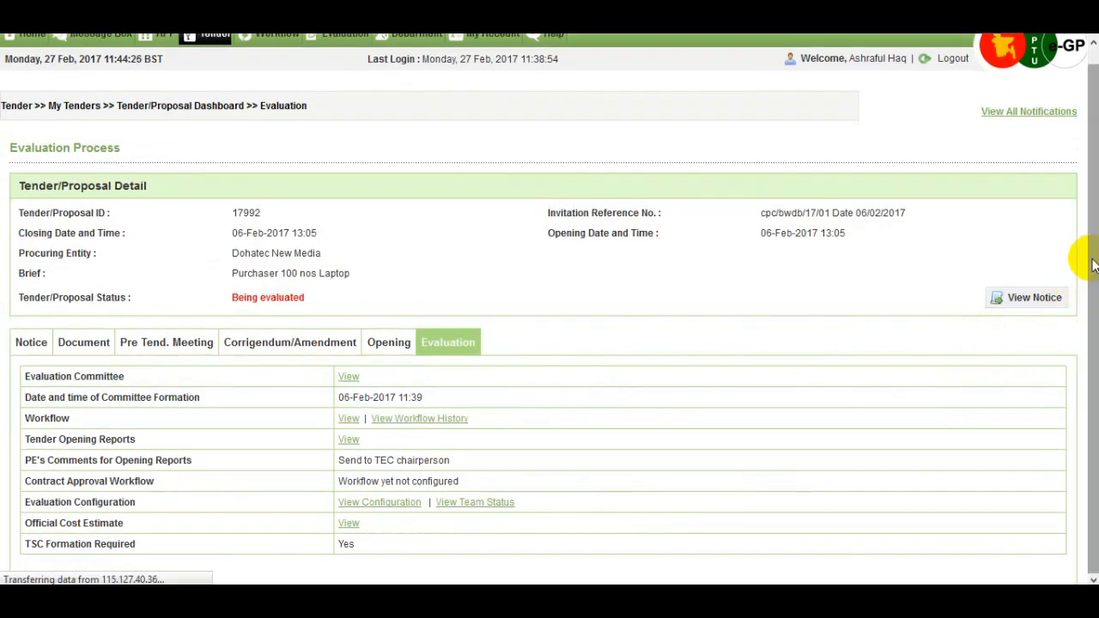
{"action": "left_click_drag", "start_coordinate": [1090, 258], "coordinate": [1076, 393]}
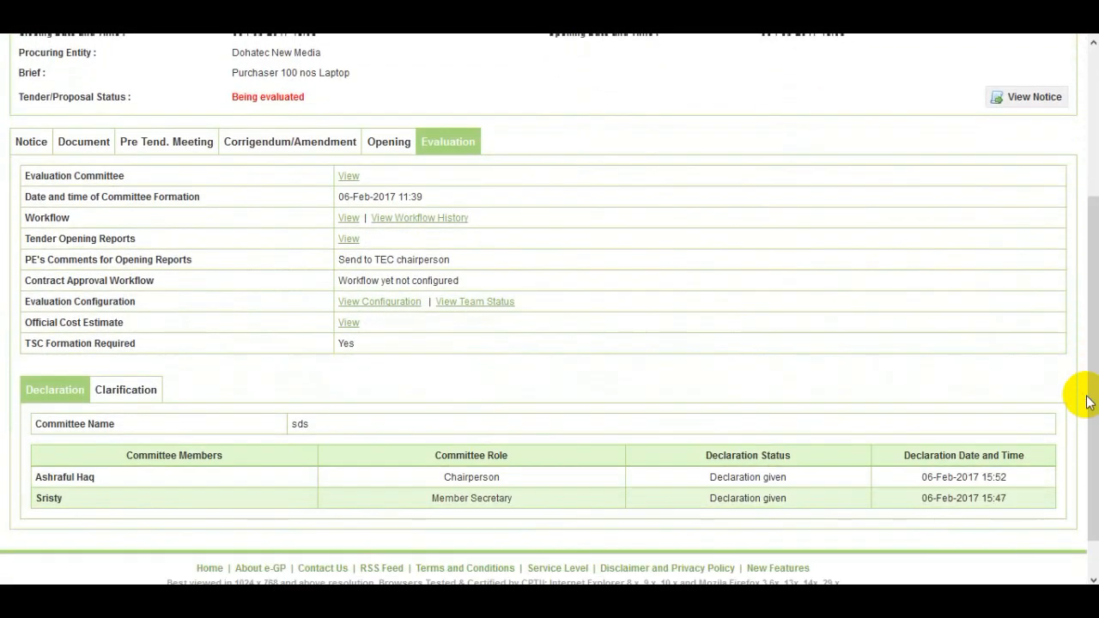
{"action": "left_click", "coordinate": [147, 391]}
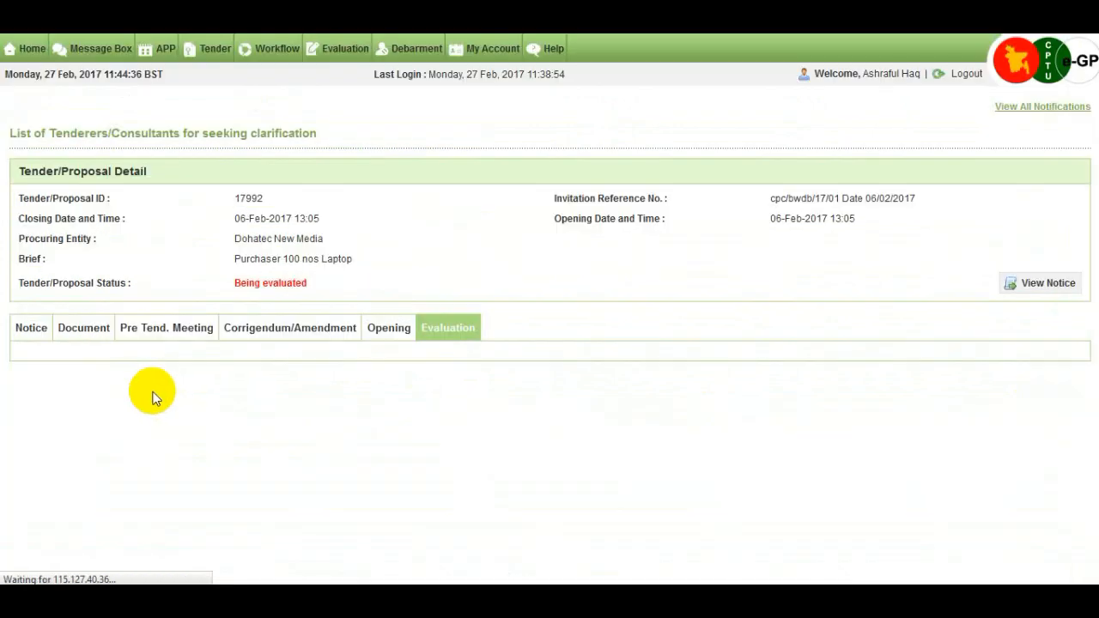
{"action": "scroll", "coordinate": [920, 349], "scroll_direction": "down", "scroll_amount": 1}
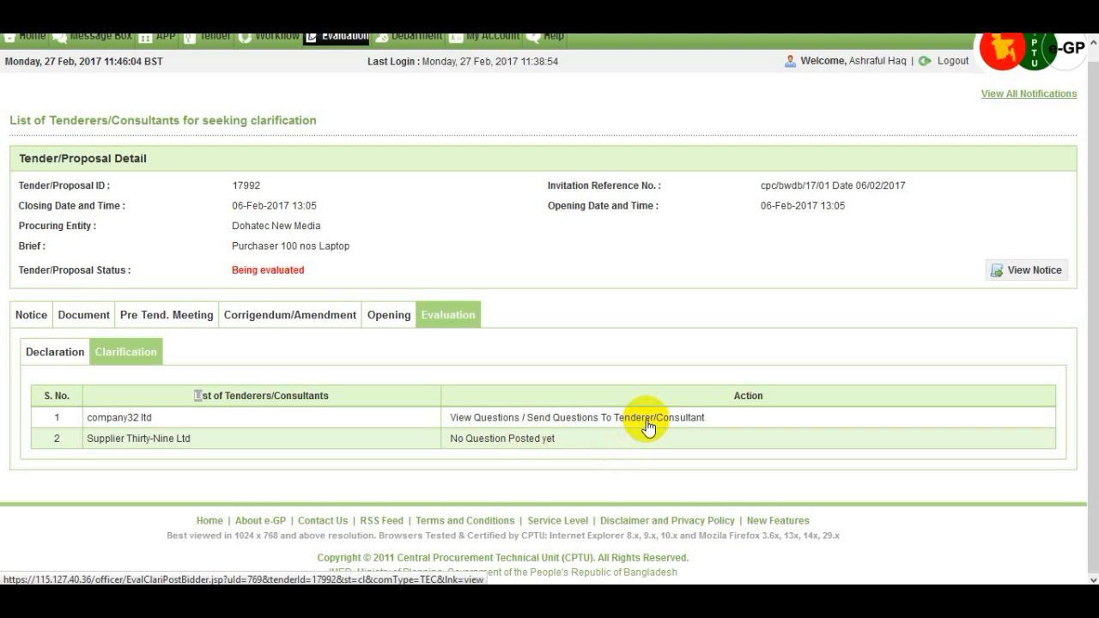
Send company32 ltd its questions with deadline 02/03/2017 and remark 'Please submit as soon as possible'.
{"action": "left_click", "coordinate": [647, 423]}
{"action": "scroll", "coordinate": [639, 429], "scroll_direction": "down", "scroll_amount": 5}
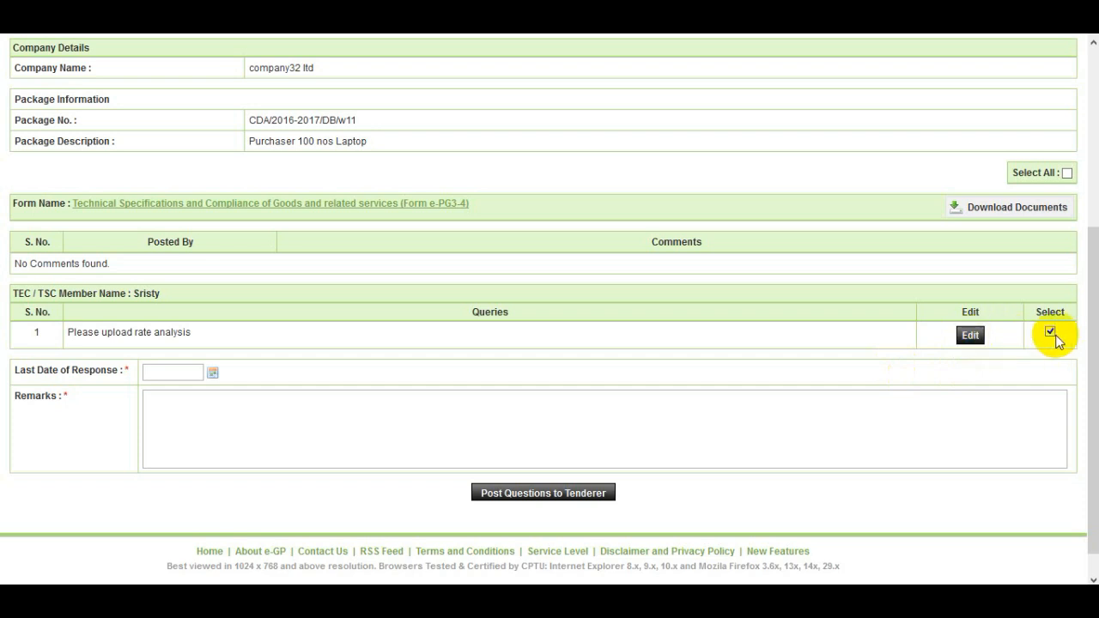
{"action": "left_click", "coordinate": [211, 375]}
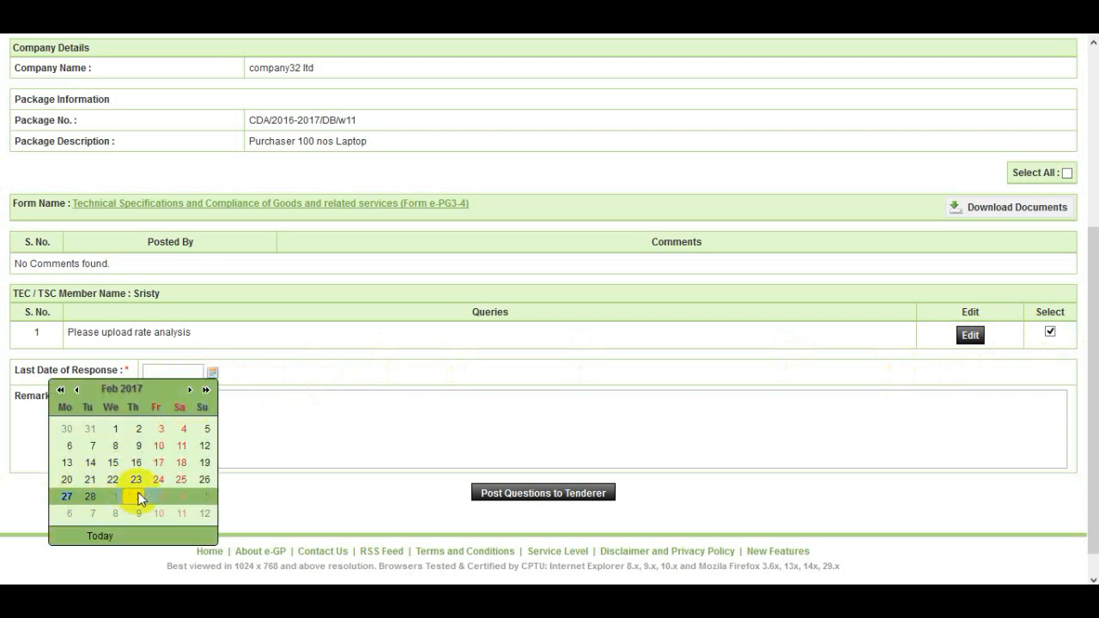
{"action": "left_click", "coordinate": [133, 497]}
{"action": "left_click", "coordinate": [177, 421]}
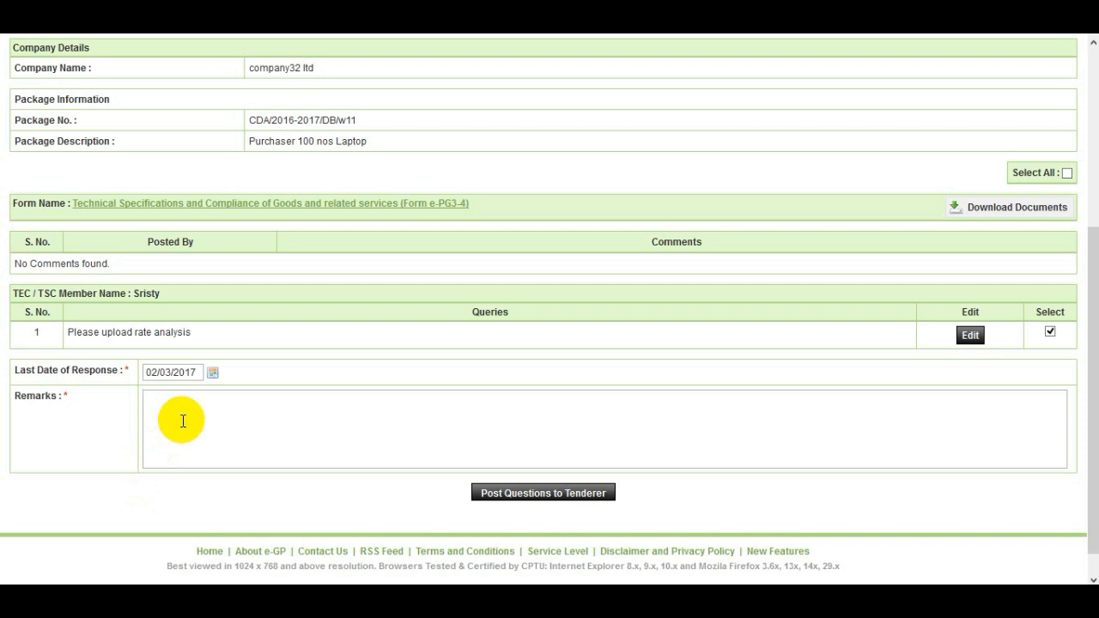
{"action": "type", "text": "Please submit as soos as possi"}
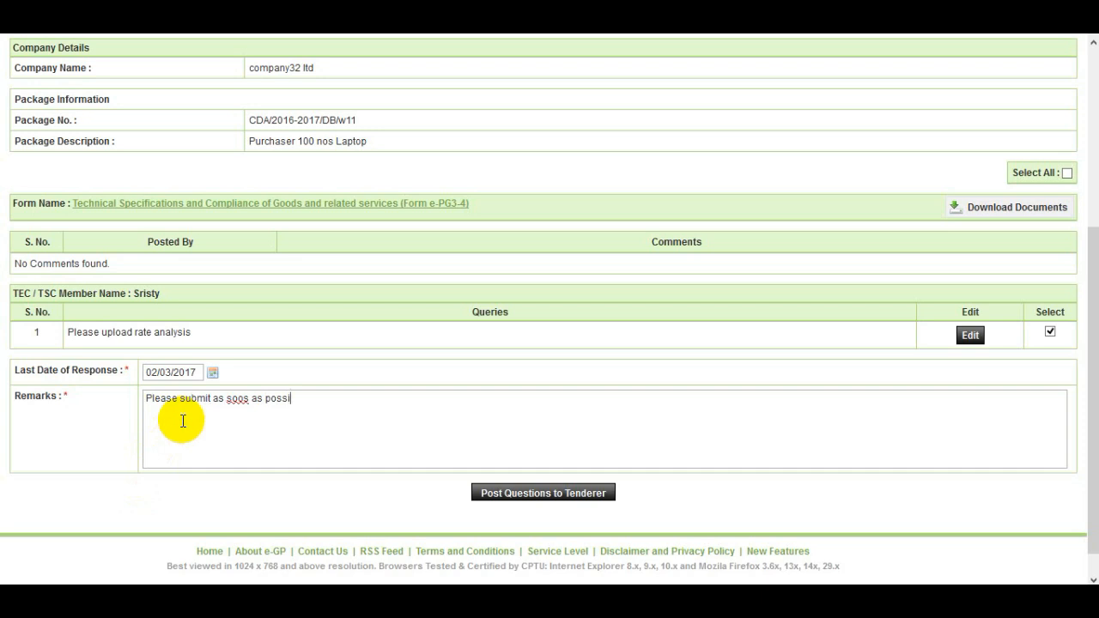
{"action": "type", "text": "ble"}
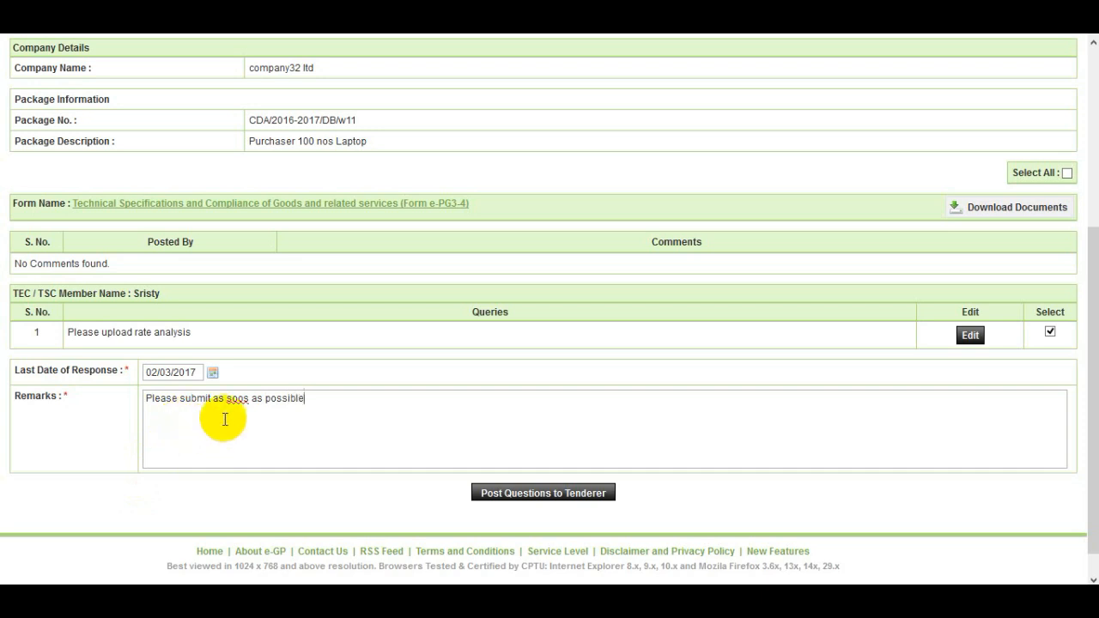
{"action": "left_click", "coordinate": [247, 398]}
{"action": "key", "text": "BackSpace"}
{"action": "type", "text": "n"}
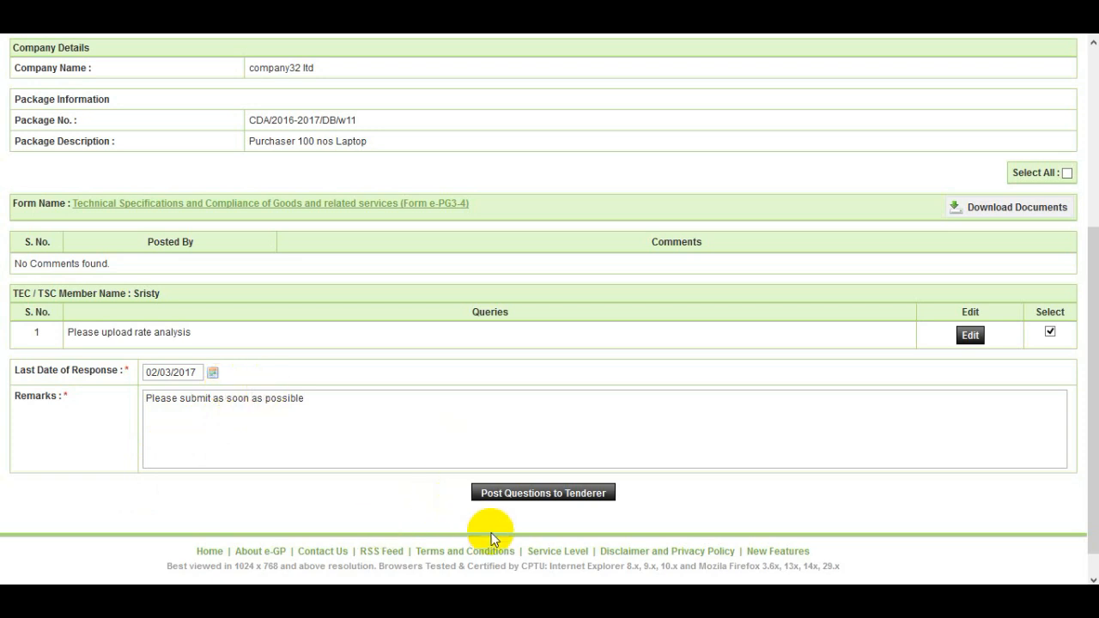
{"action": "left_click", "coordinate": [558, 498]}
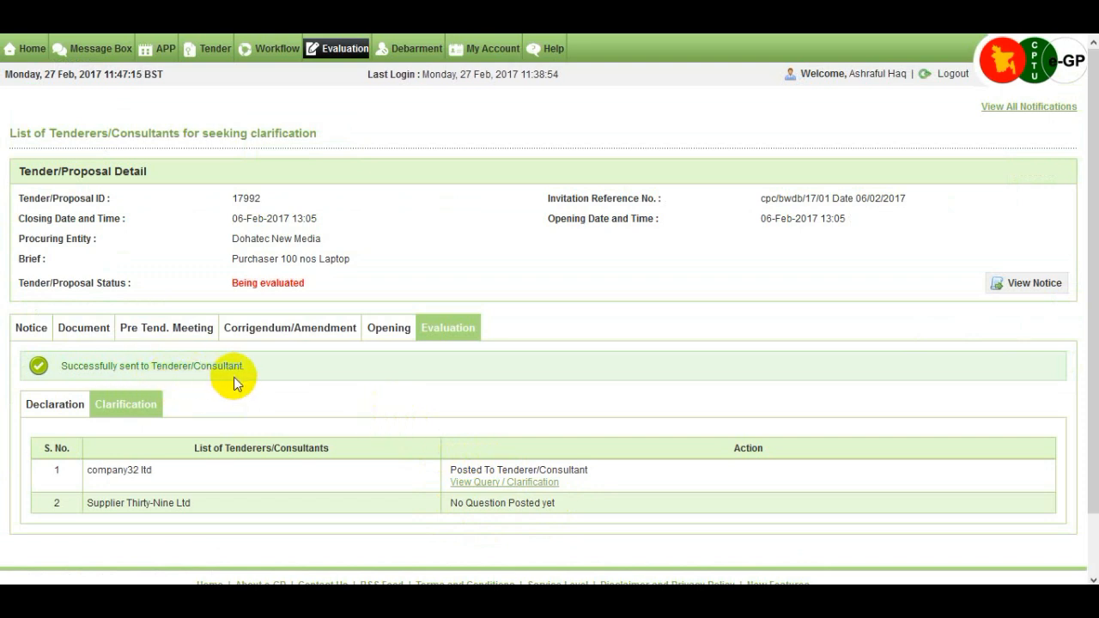
Choose Evaluate Tenderer for company32 ltd in the Clarification list.
{"action": "scroll", "coordinate": [348, 395], "scroll_direction": "down", "scroll_amount": 1}
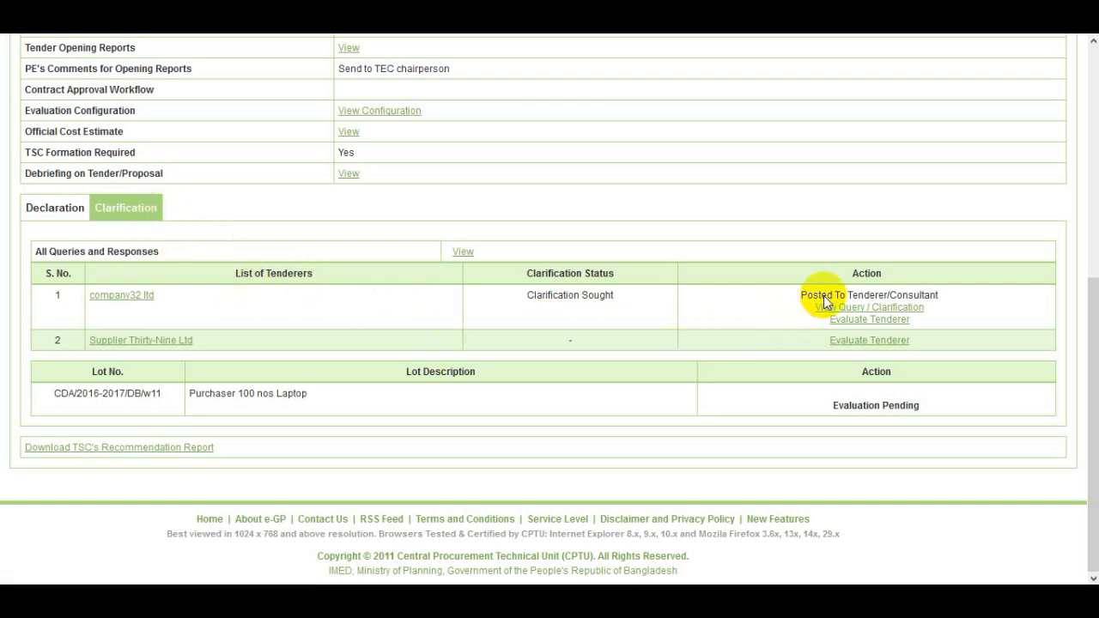
{"action": "left_click", "coordinate": [904, 320]}
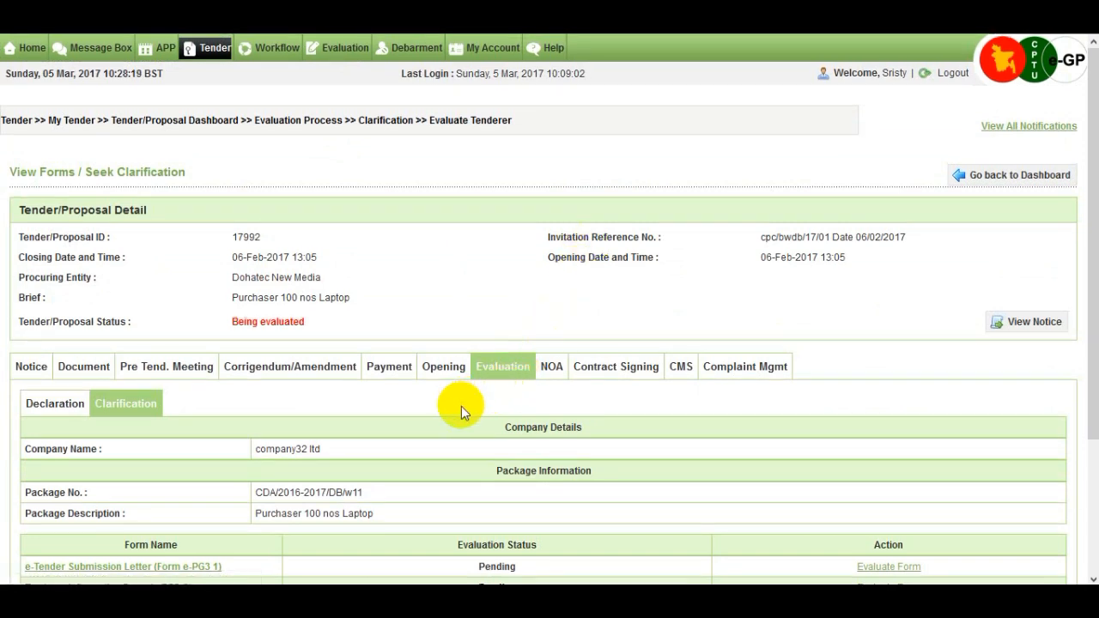
{"action": "scroll", "coordinate": [479, 432], "scroll_direction": "down", "scroll_amount": 1}
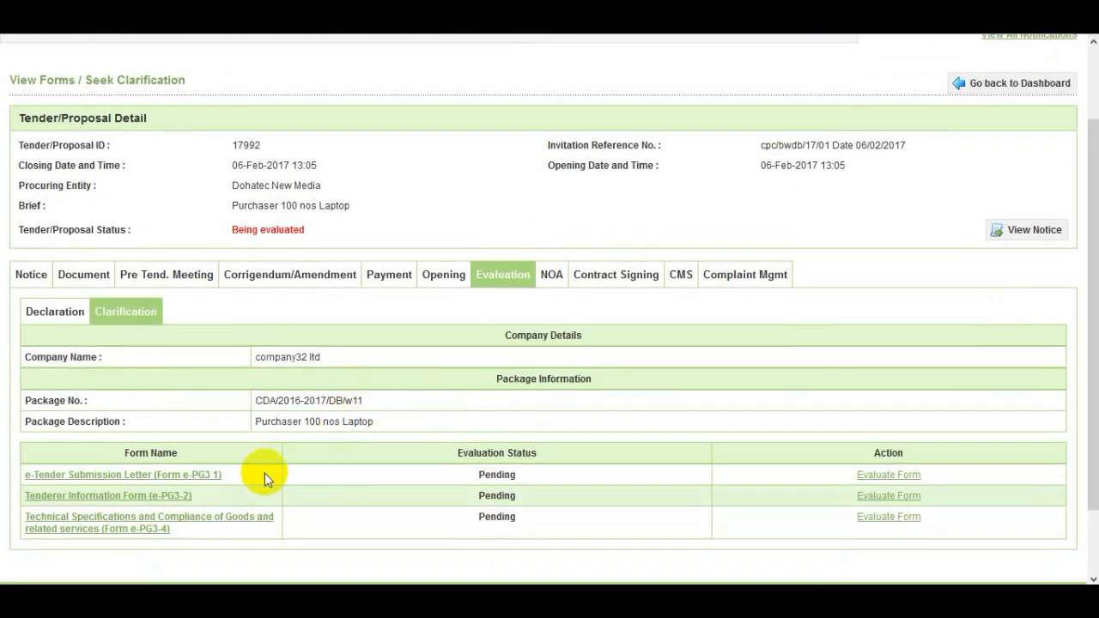
{"action": "scroll", "coordinate": [264, 473], "scroll_direction": "down", "scroll_amount": 1}
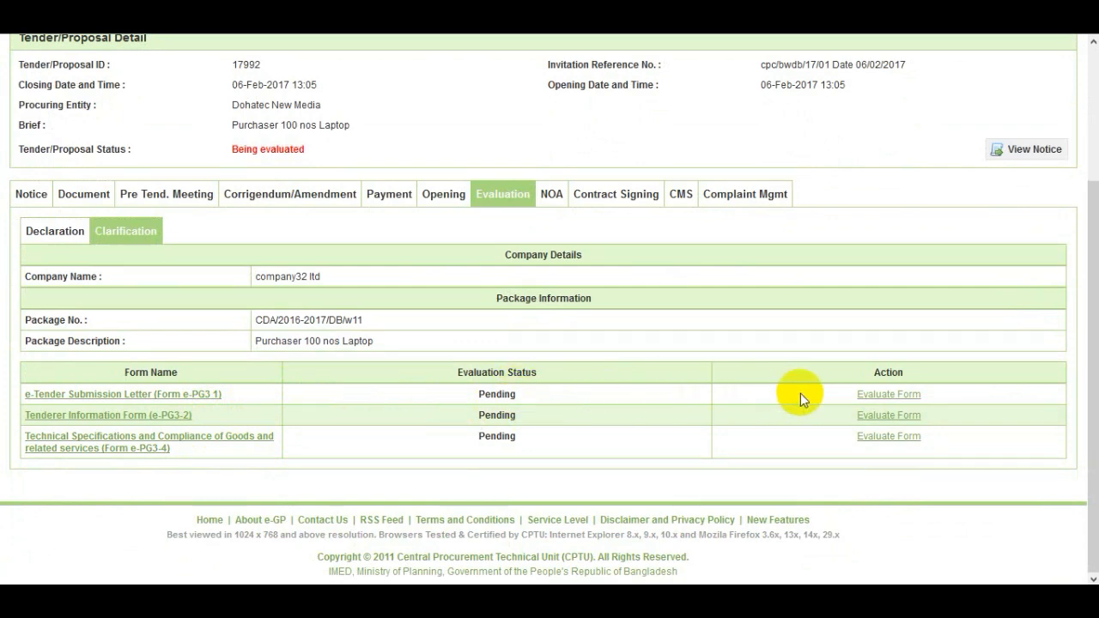
Evaluate the e-Tender Submission Letter as Accept, giving the reason 'Requirement meet successfully', and submit.
{"action": "left_click", "coordinate": [915, 396]}
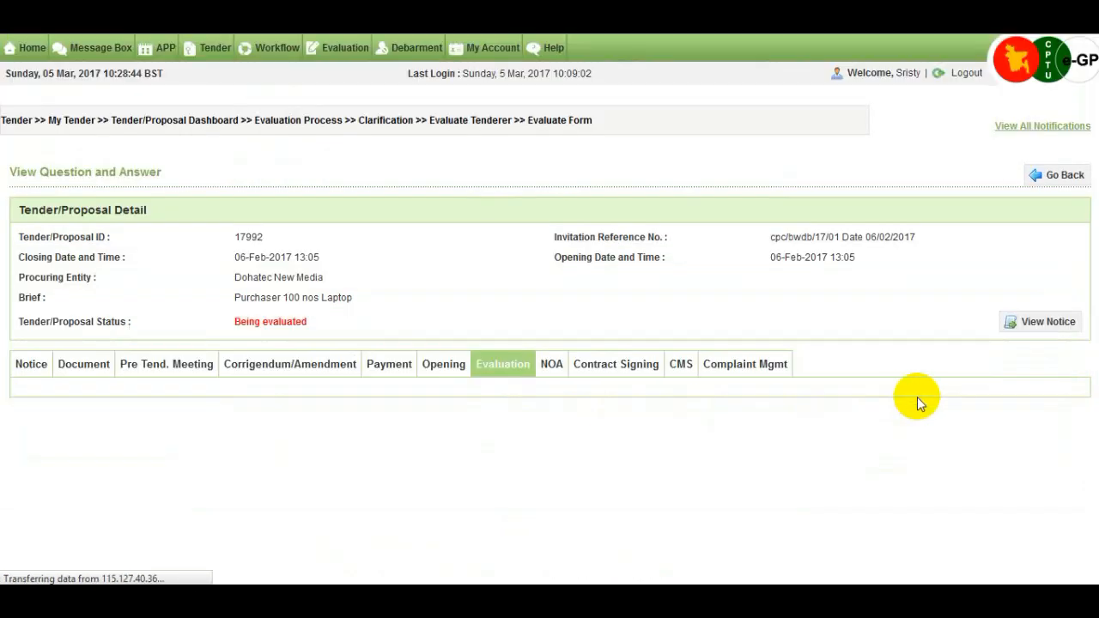
{"action": "scroll", "coordinate": [802, 395], "scroll_direction": "down", "scroll_amount": 4}
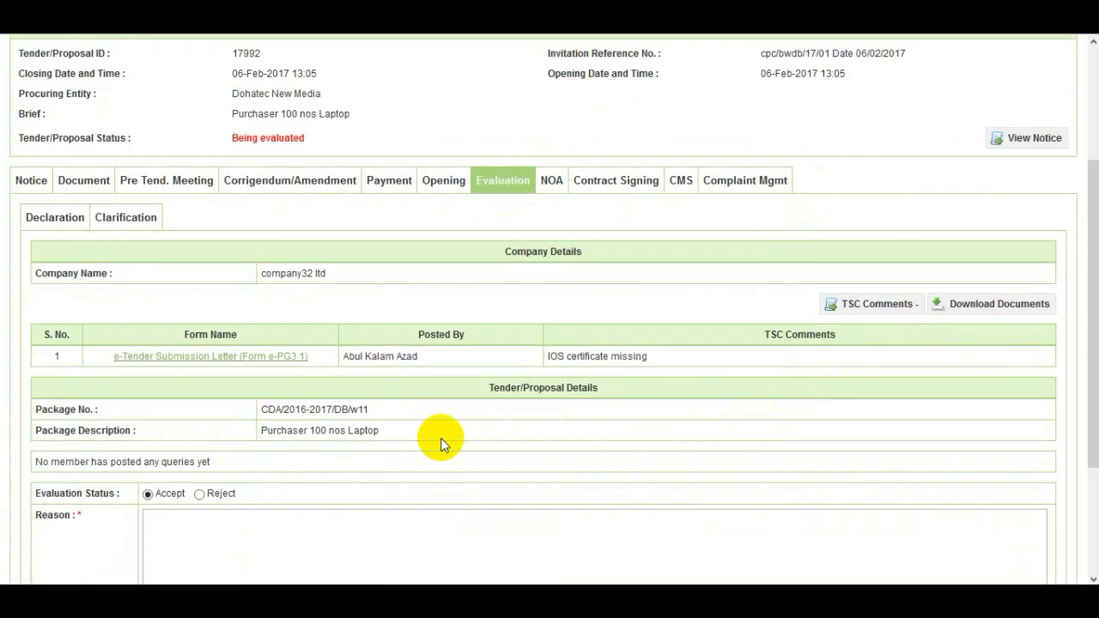
{"action": "scroll", "coordinate": [419, 439], "scroll_direction": "down", "scroll_amount": 2}
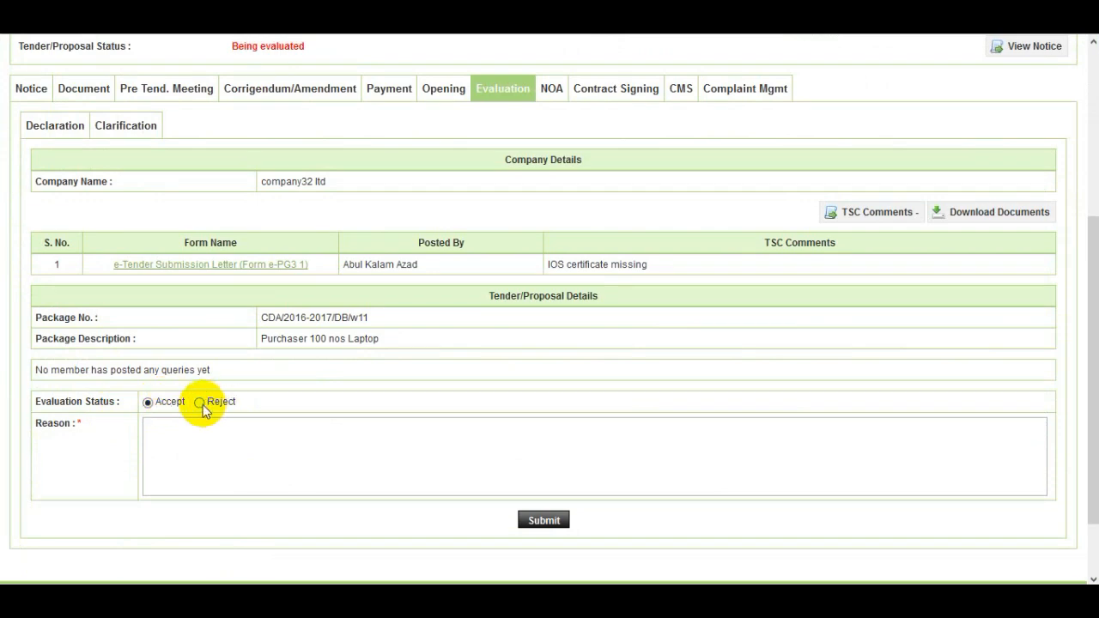
{"action": "scroll", "coordinate": [204, 410], "scroll_direction": "up", "scroll_amount": 3}
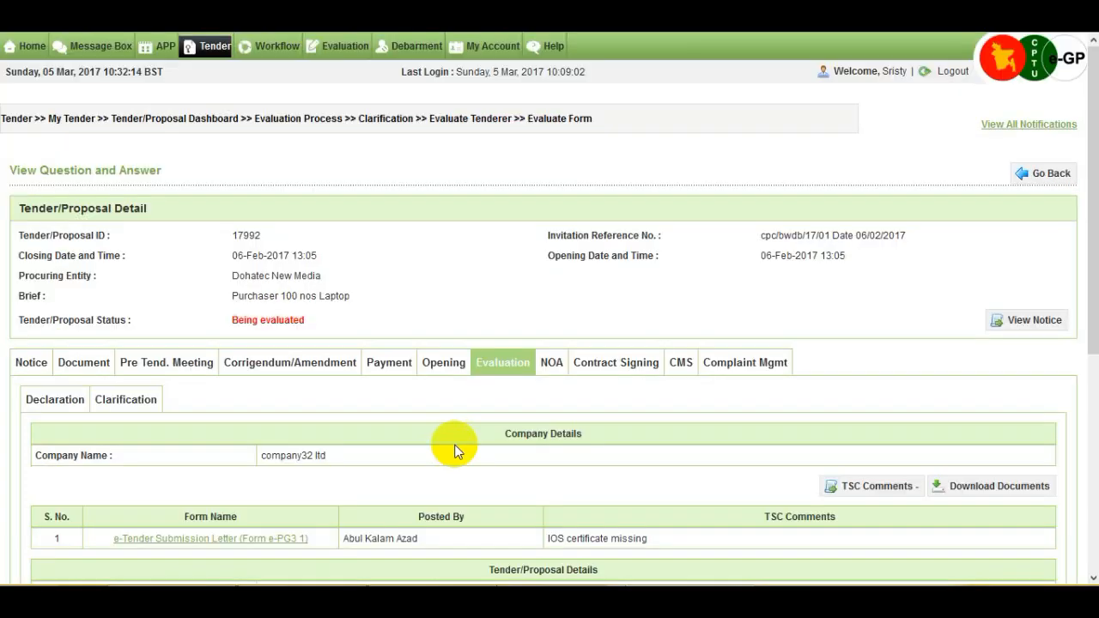
{"action": "left_click_drag", "start_coordinate": [1090, 294], "coordinate": [1085, 408]}
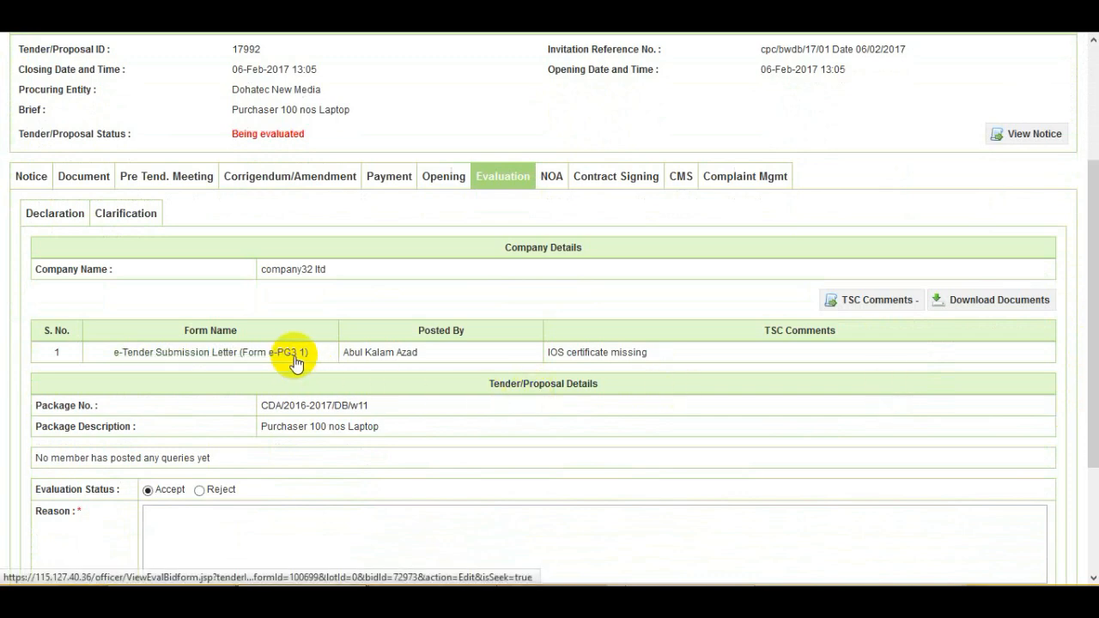
{"action": "scroll", "coordinate": [296, 362], "scroll_direction": "down", "scroll_amount": 2}
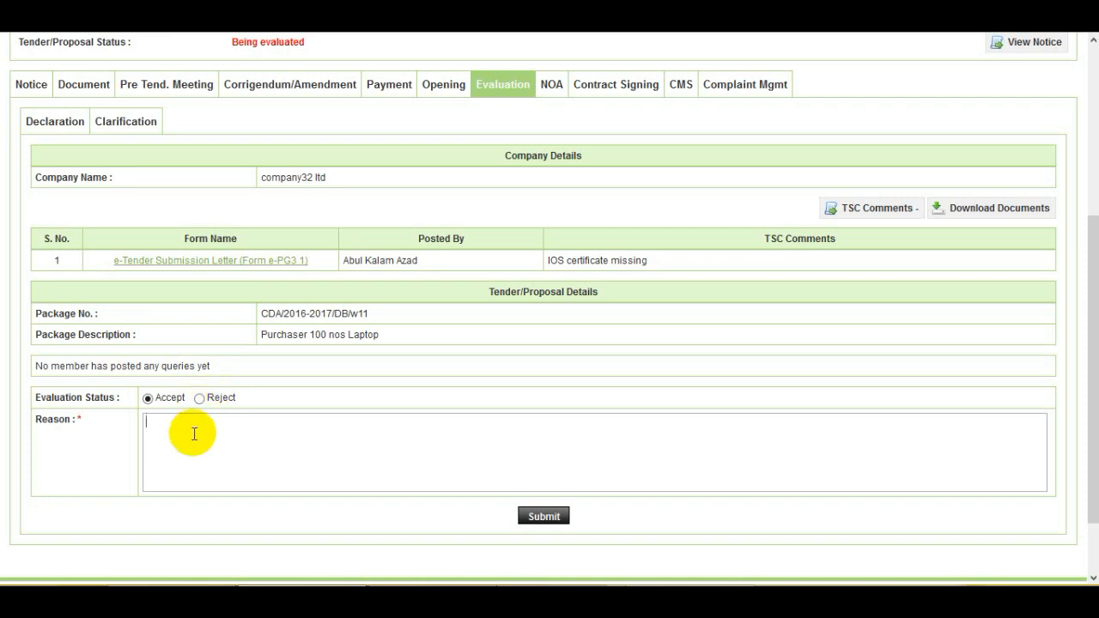
{"action": "scroll", "coordinate": [194, 433], "scroll_direction": "down", "scroll_amount": 2}
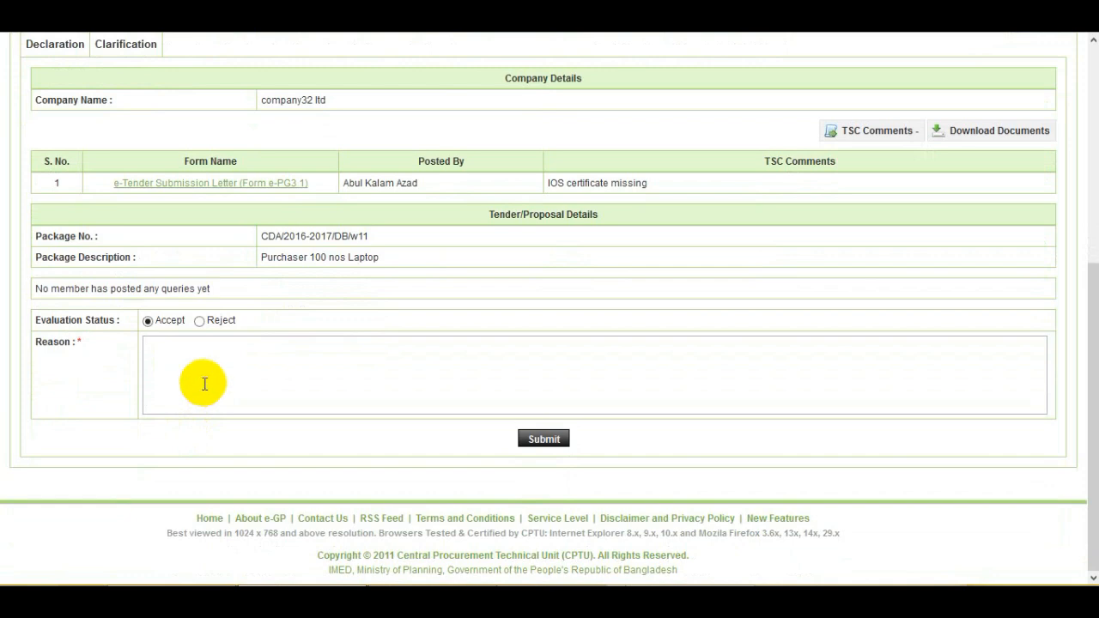
{"action": "type", "text": "Requirement meet succ"}
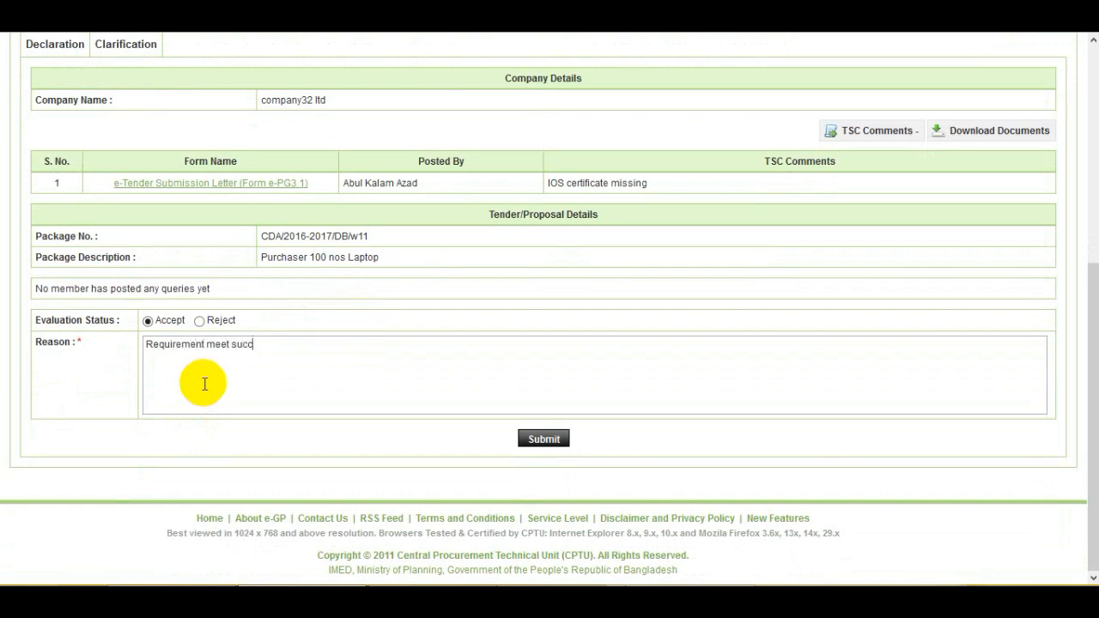
{"action": "type", "text": "essfully"}
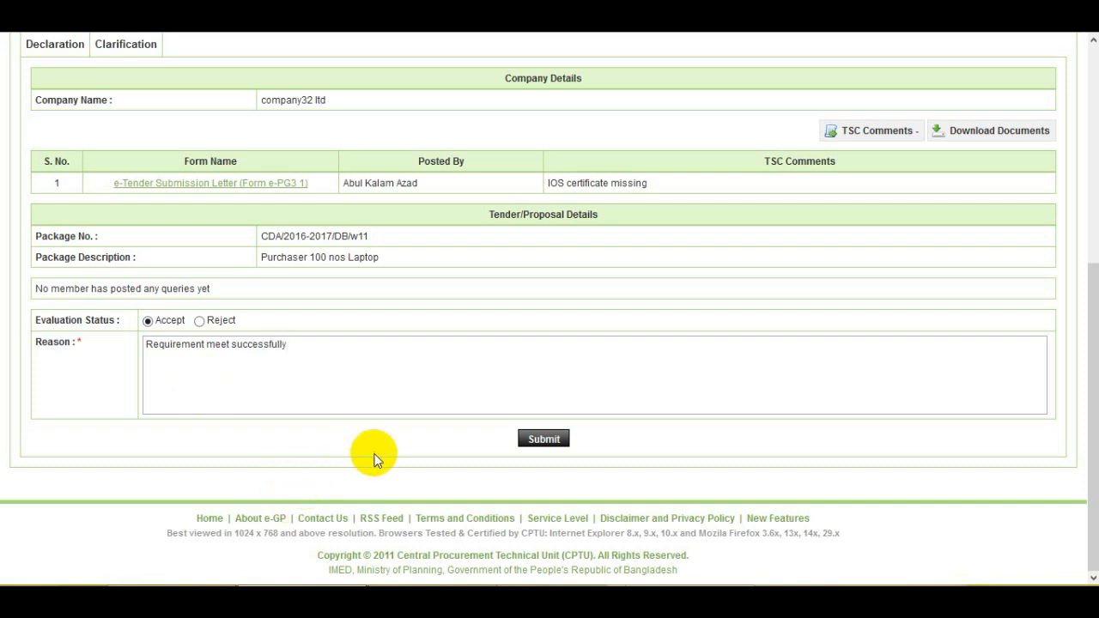
{"action": "left_click", "coordinate": [553, 440]}
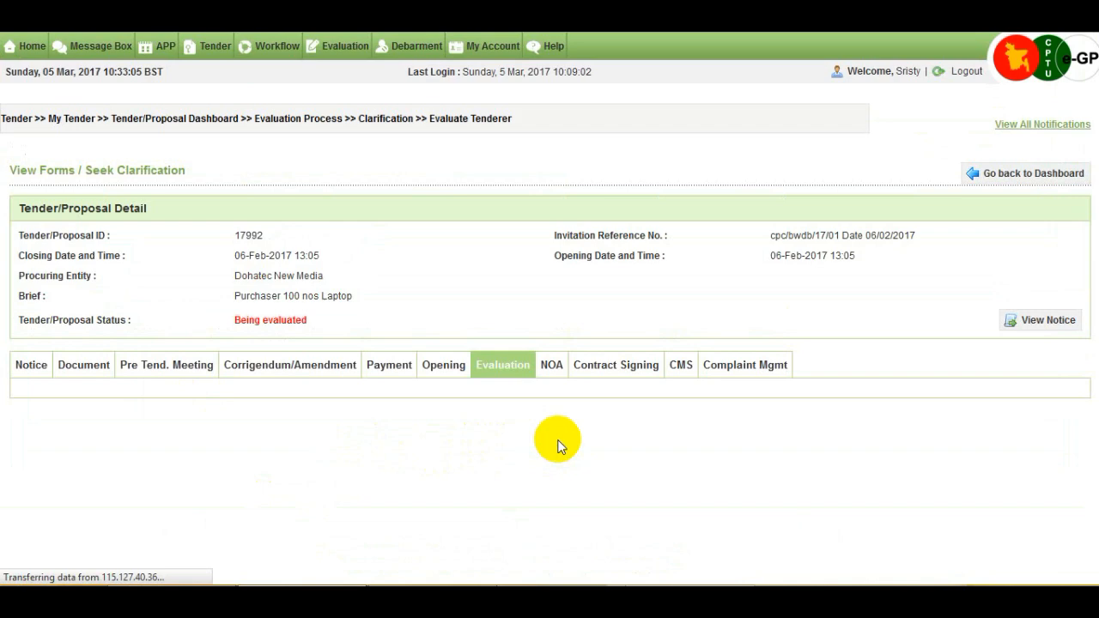
Review company32 ltd's three Accepted forms, then go back to the tender 17992 dashboard.
{"action": "scroll", "coordinate": [1093, 262], "scroll_direction": "down", "scroll_amount": 1}
{"action": "left_click_drag", "start_coordinate": [1092, 261], "coordinate": [1082, 332]}
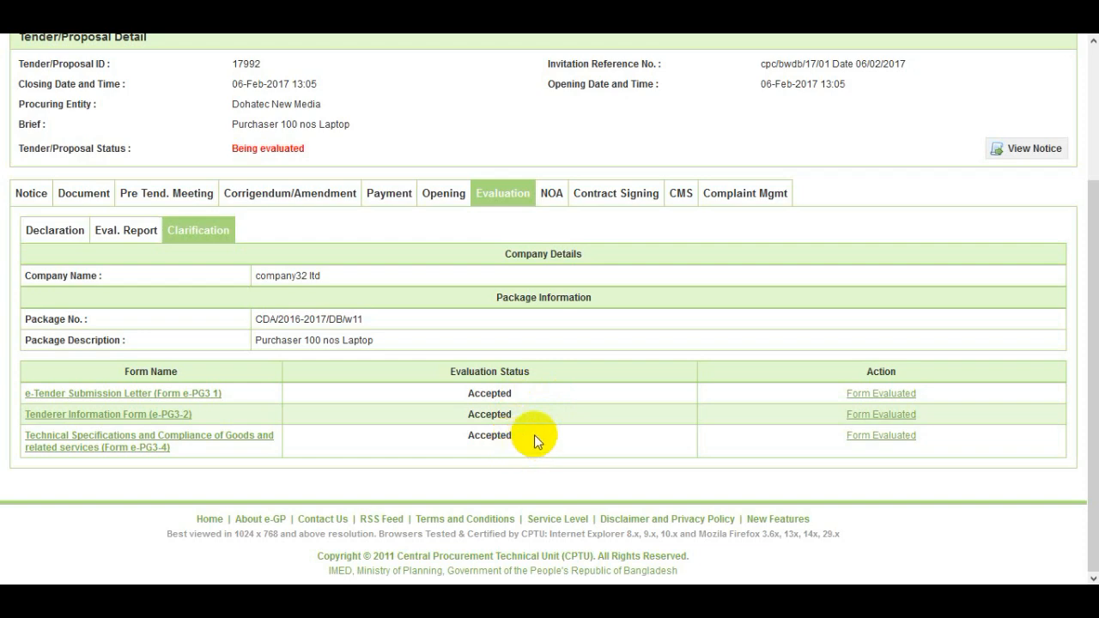
{"action": "left_click_drag", "start_coordinate": [1092, 432], "coordinate": [1093, 299]}
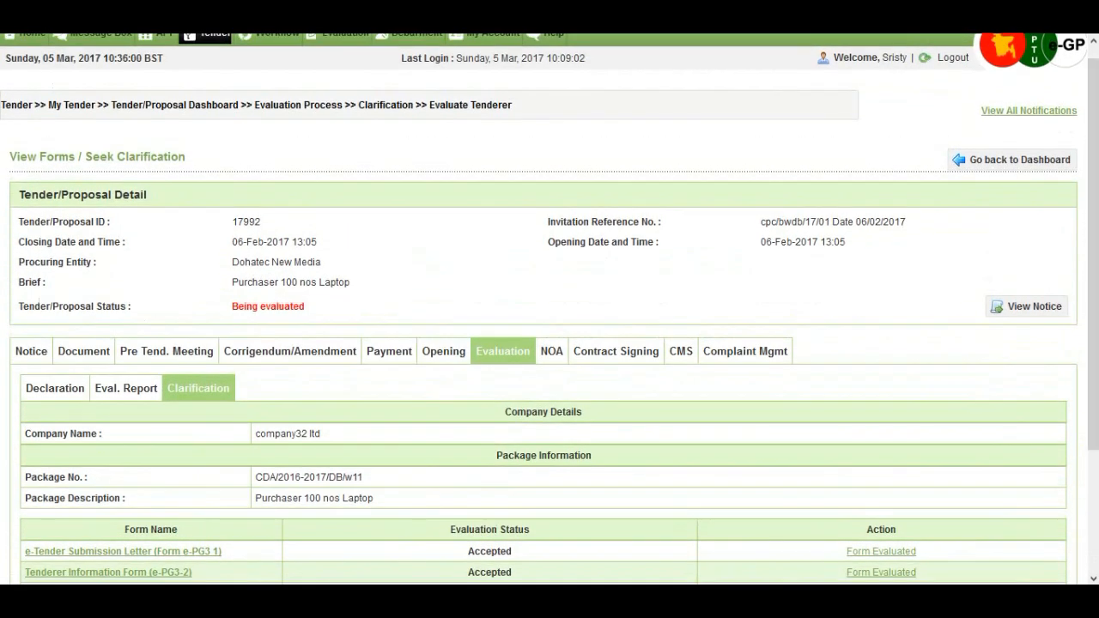
{"action": "left_click", "coordinate": [1015, 169]}
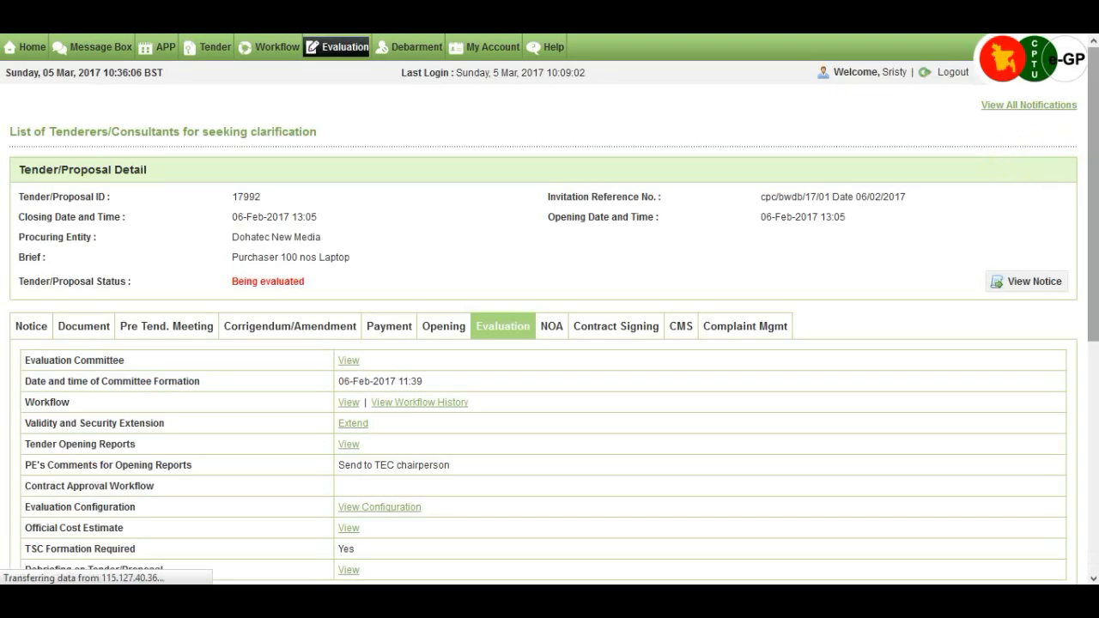
Scroll to the tenderer list showing company32 ltd as Clarification Sought, lot Evaluation Pending.
{"action": "left_click_drag", "start_coordinate": [1093, 163], "coordinate": [1093, 390]}
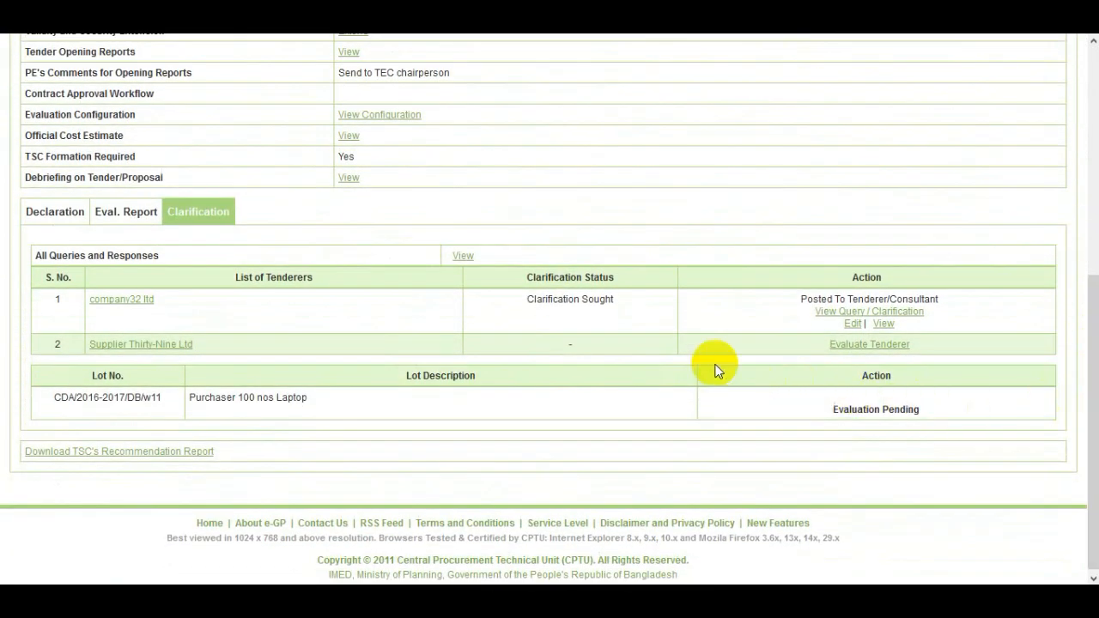